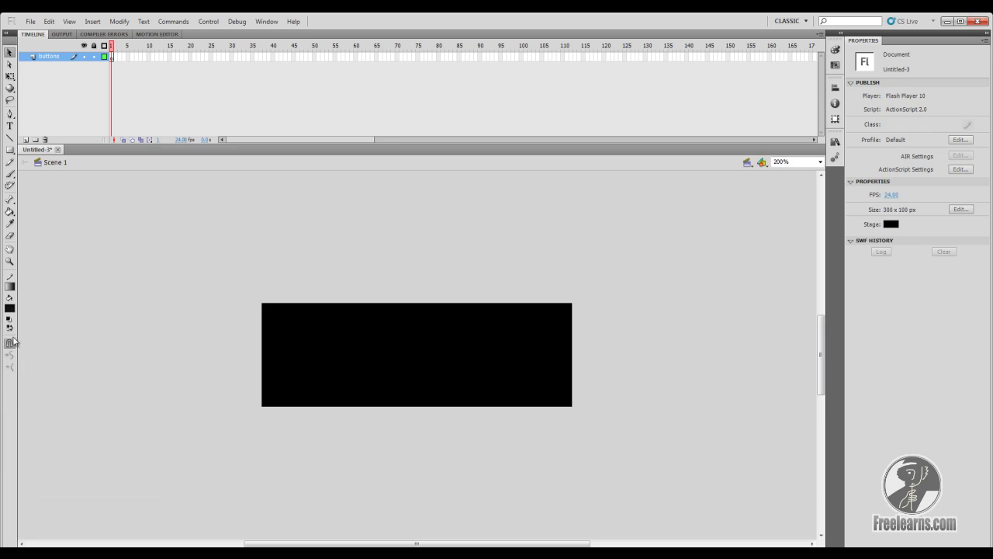
Step: Draw a rounded square about 40.5 px wide on the stage with a black-and-white linear gradient fill and corner radius 6
click(10, 308)
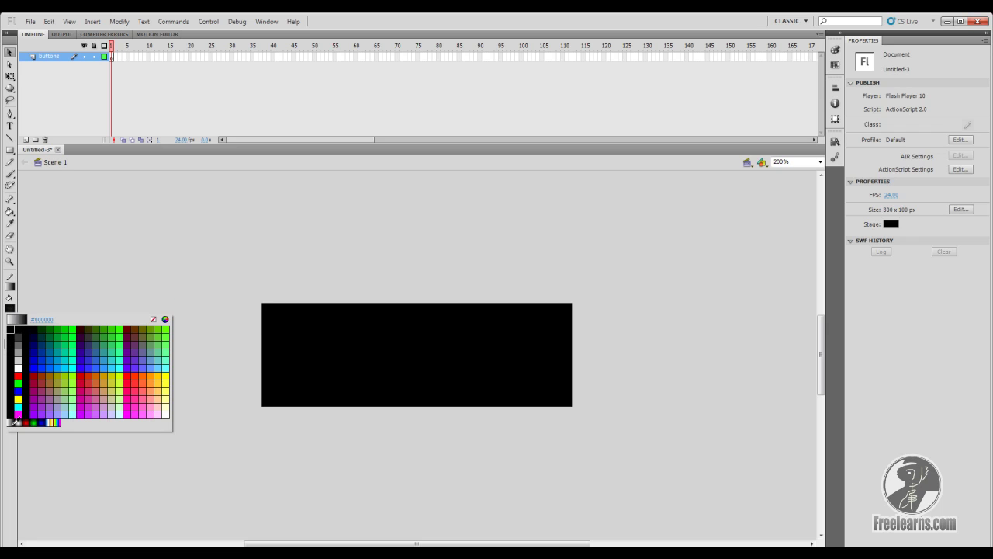
key(Escape)
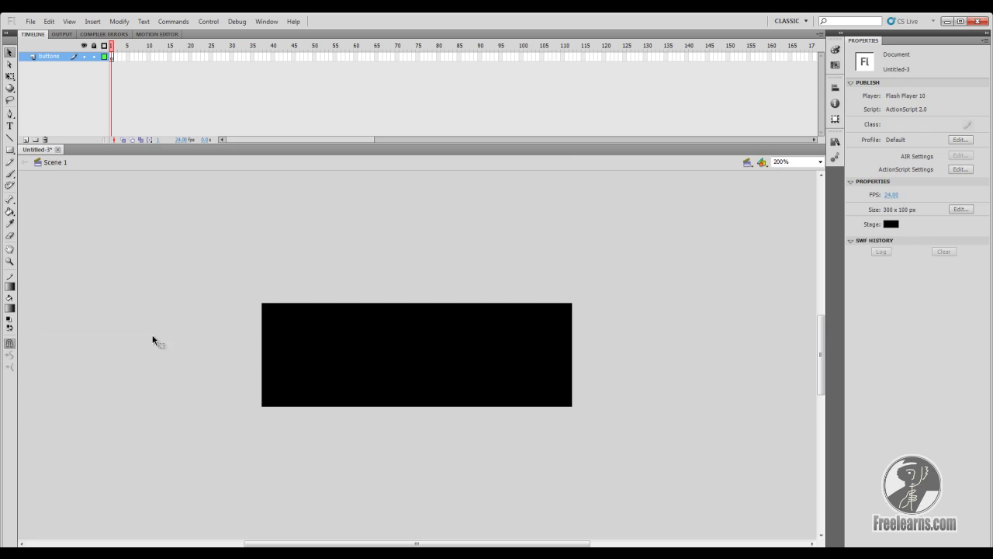
click(9, 150)
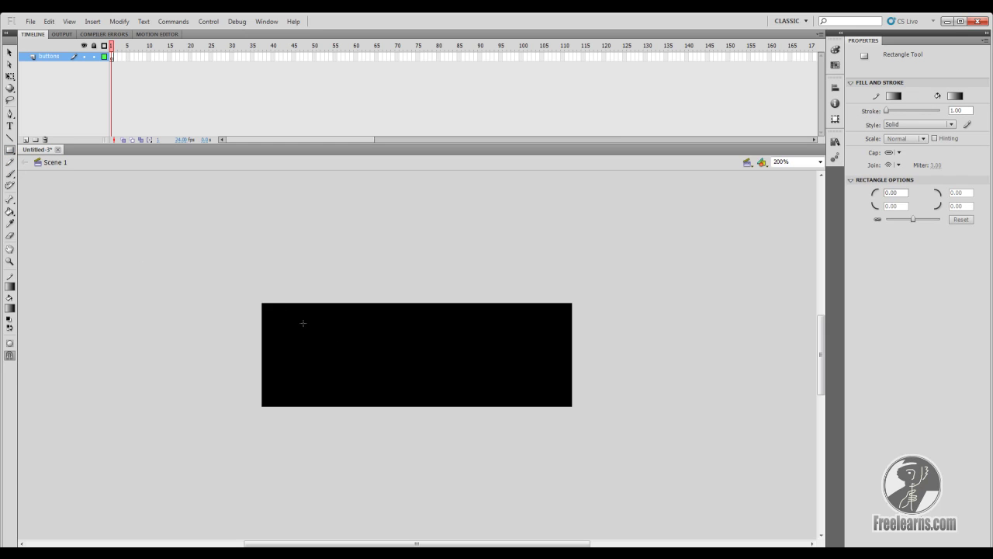
drag(306, 331, 349, 354)
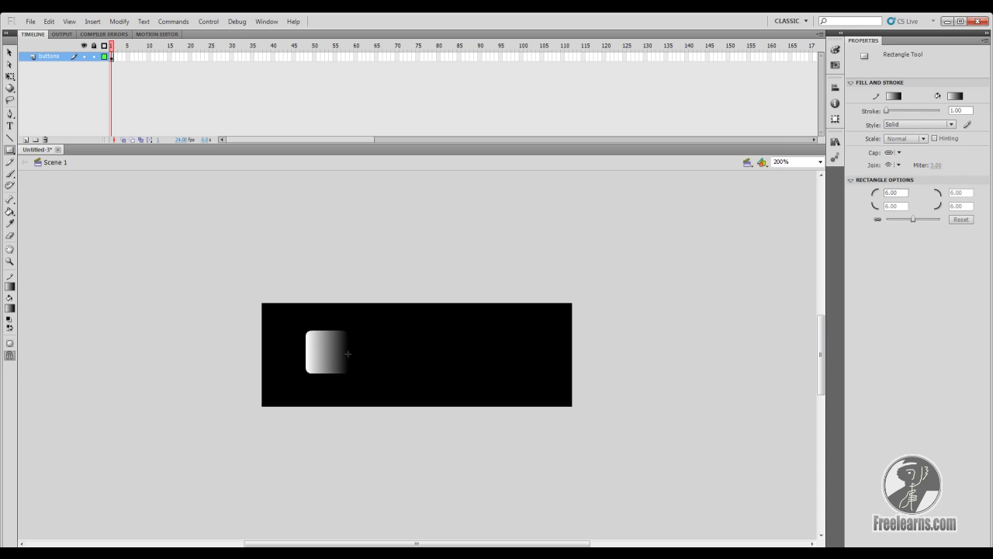
Step: Rotate the square's gradients to vertical with Gradient Transform, the fill lightest at its upper edge and the outline lightest at its lower edge
key(v)
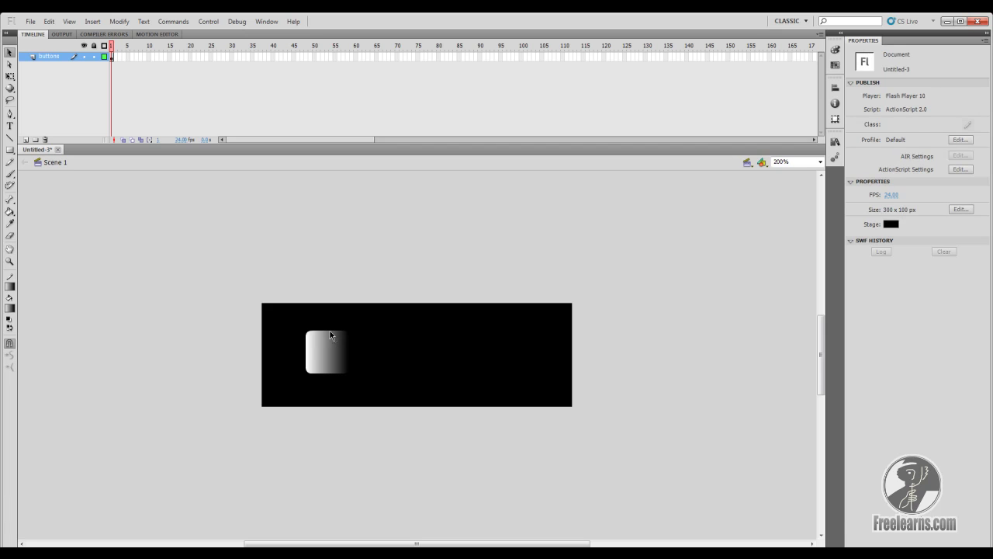
click(331, 336)
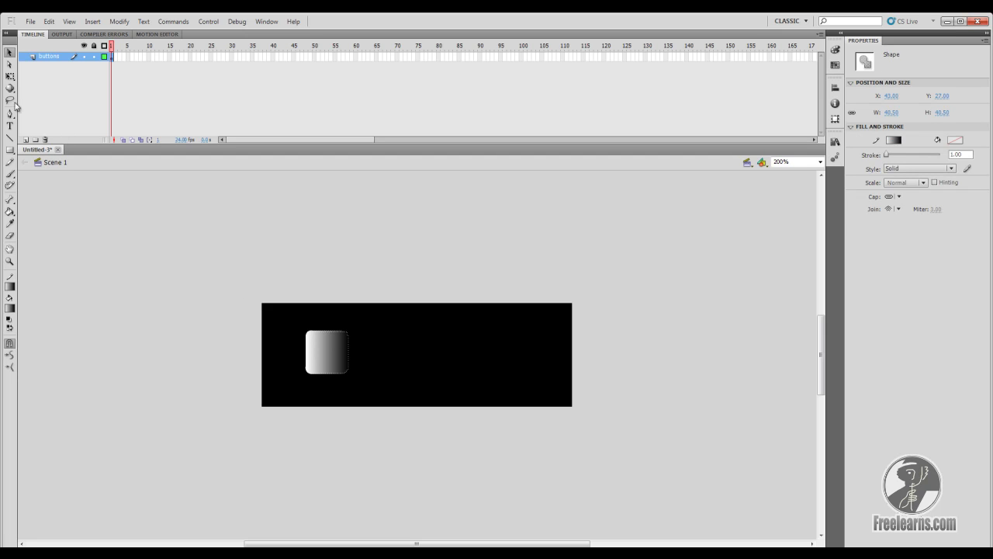
click(11, 76)
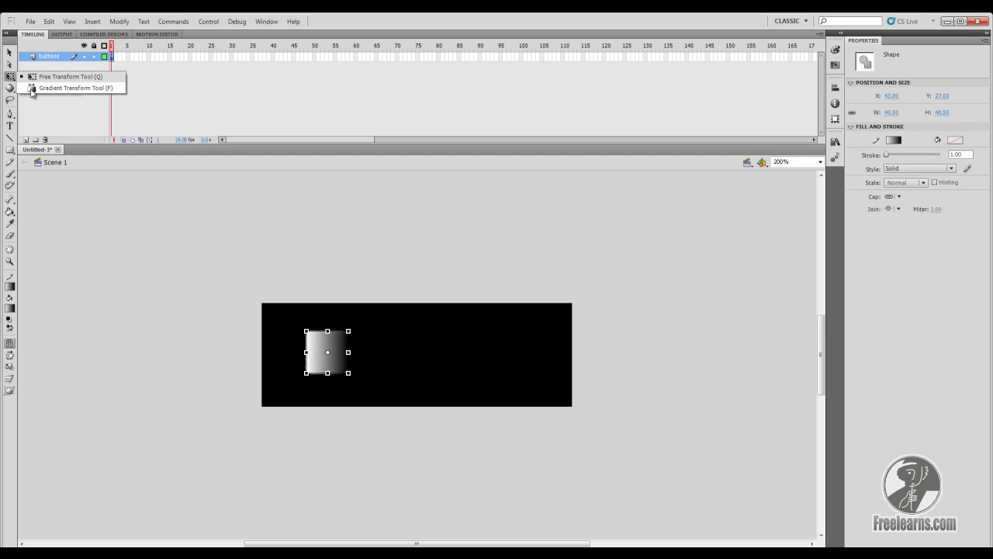
click(35, 88)
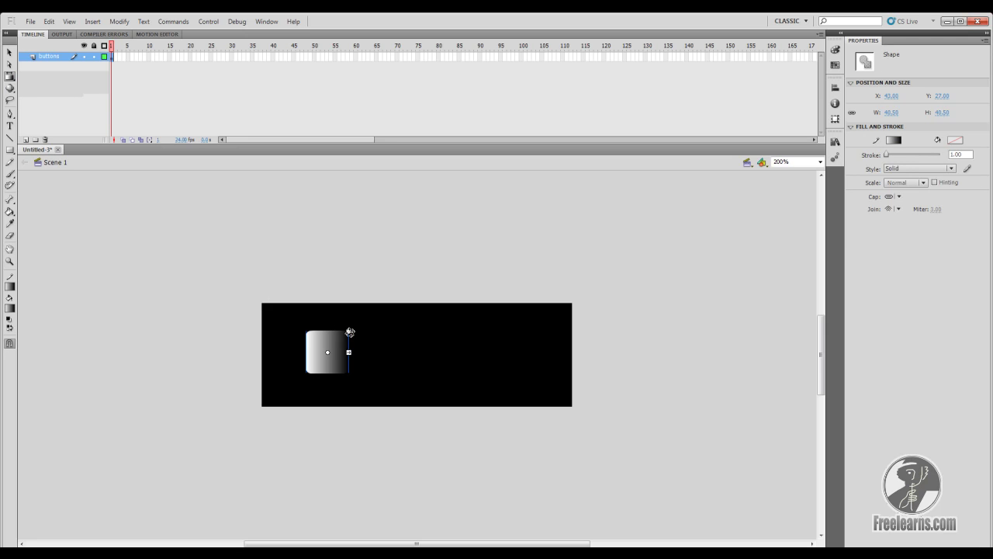
drag(350, 332, 337, 364)
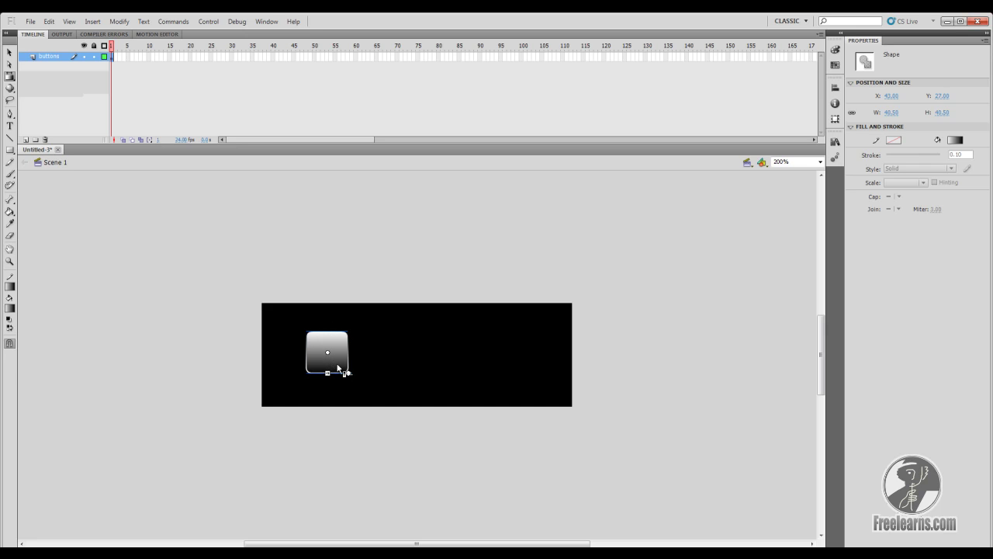
Step: Change the white stop of the square's fill gradient to #333333
key(v)
click(835, 50)
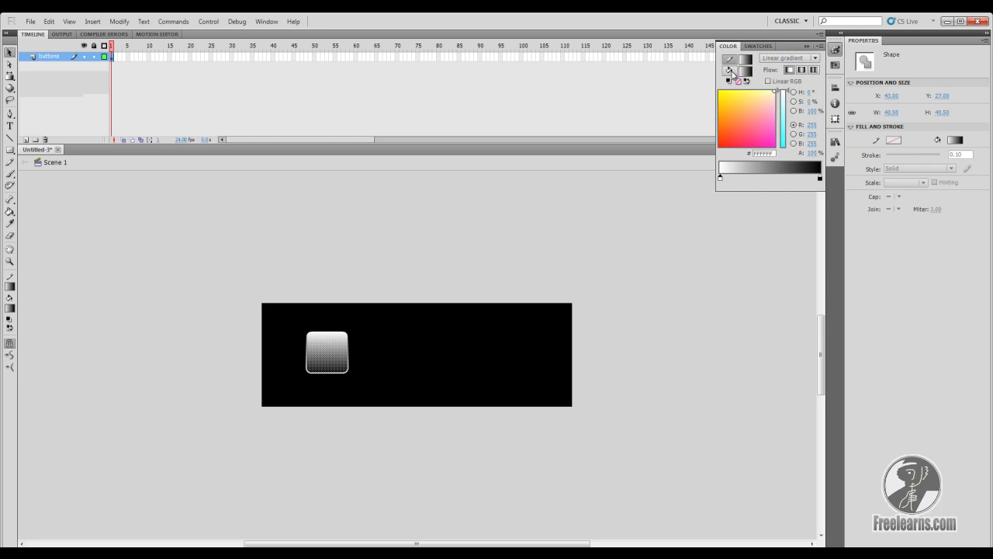
double_click(721, 178)
click(730, 200)
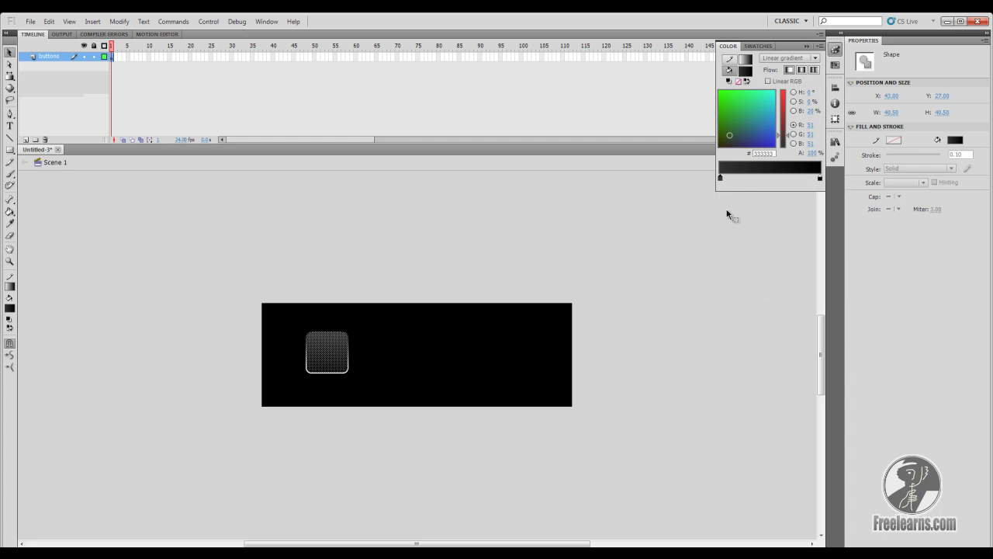
Step: Change the white stop of the square's outline gradient to #333333 and check the whole shape up close
click(336, 375)
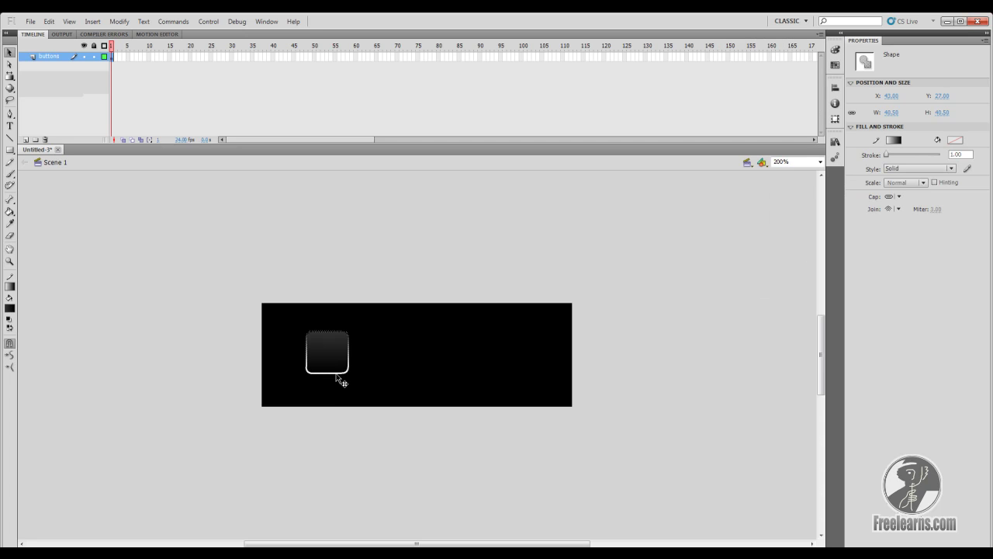
click(835, 51)
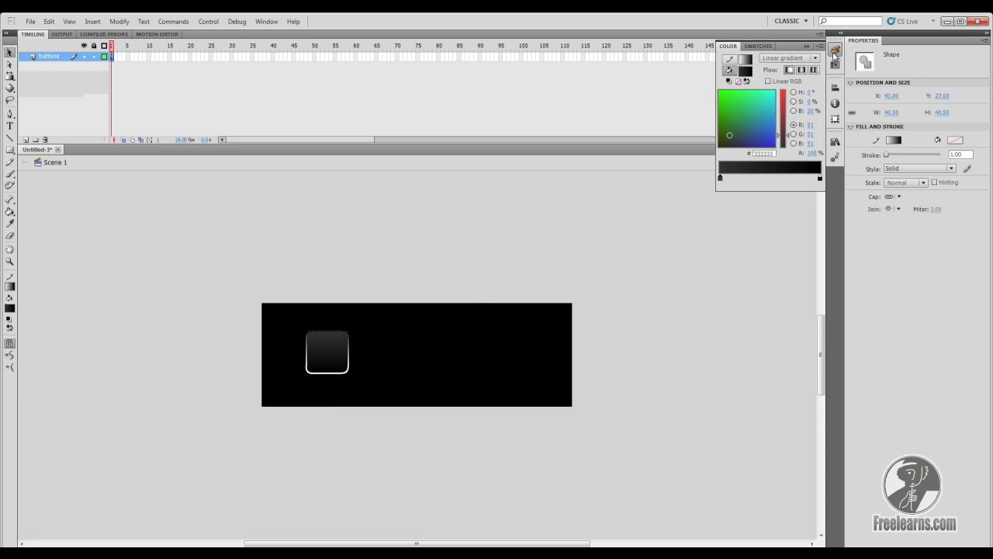
click(732, 64)
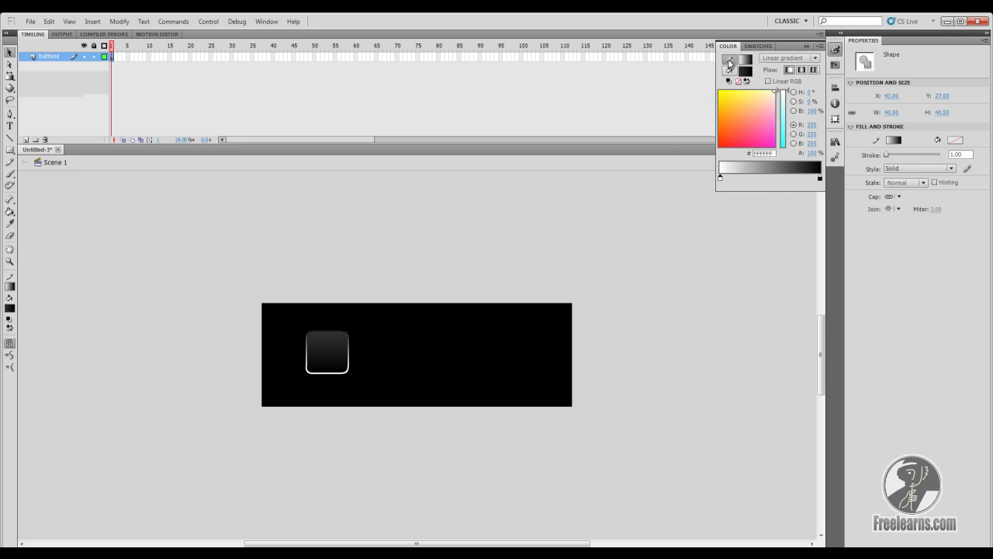
click(720, 178)
click(724, 199)
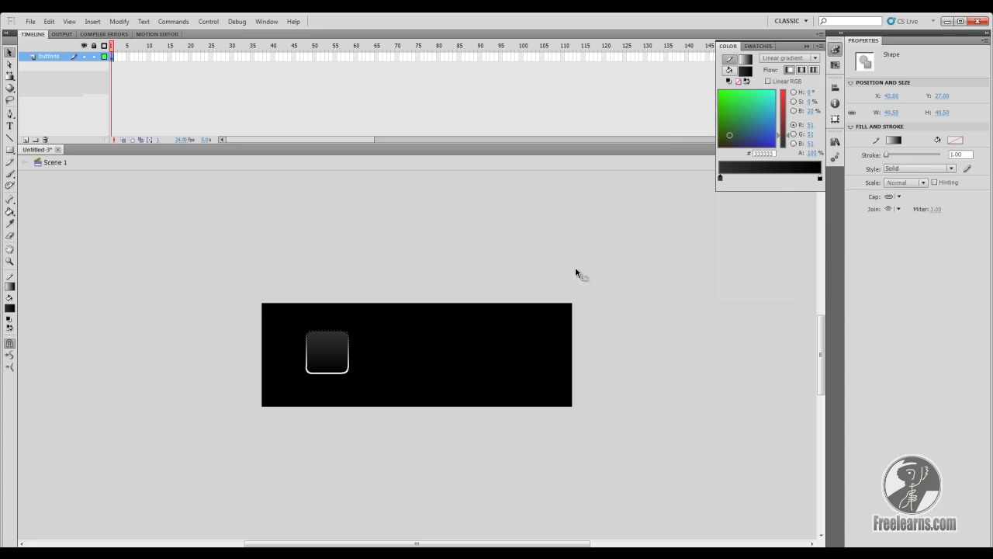
click(386, 276)
drag(230, 263, 400, 413)
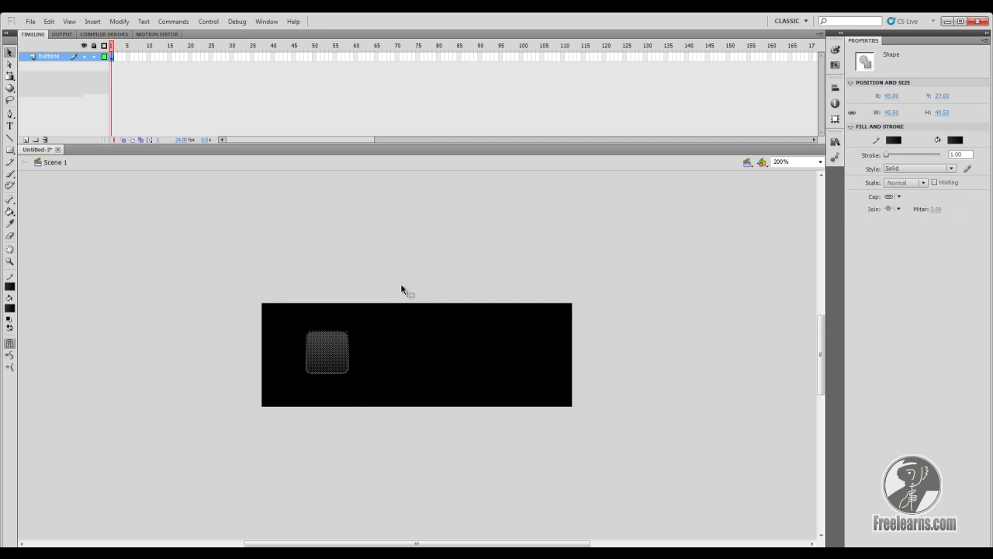
key(ctrl+equal)
click(384, 262)
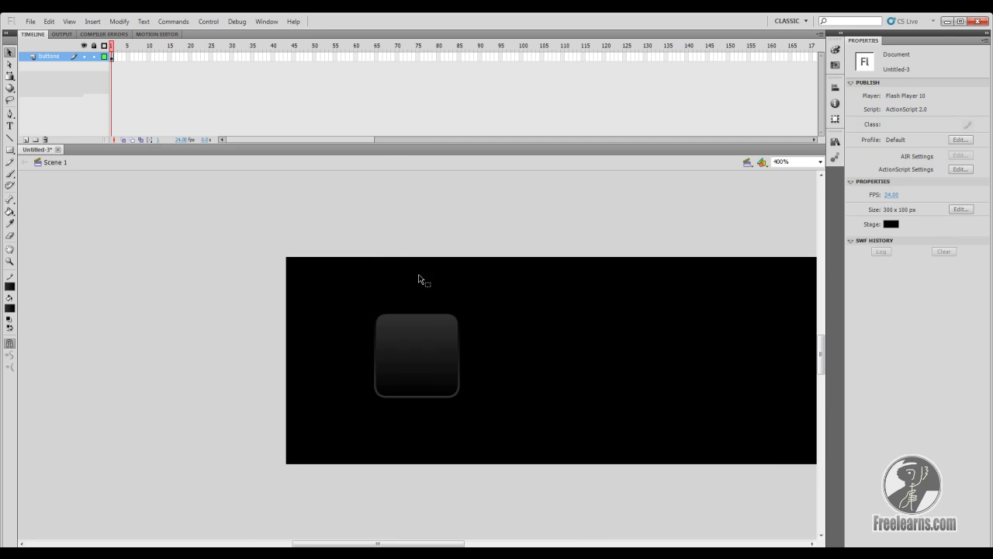
Step: Set the outline gradient's black stop to #333333 and its other stop to #666666
double_click(459, 395)
click(835, 49)
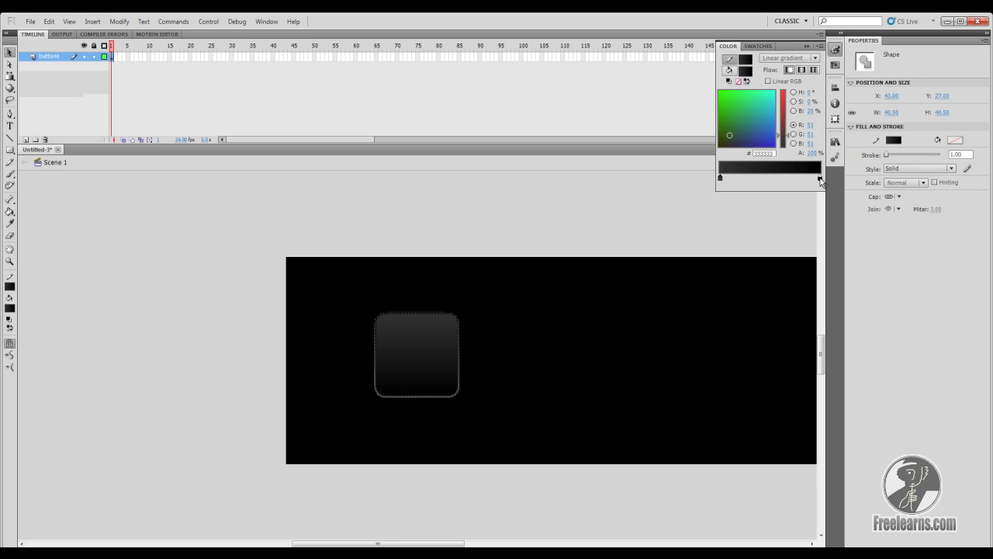
click(821, 178)
click(828, 201)
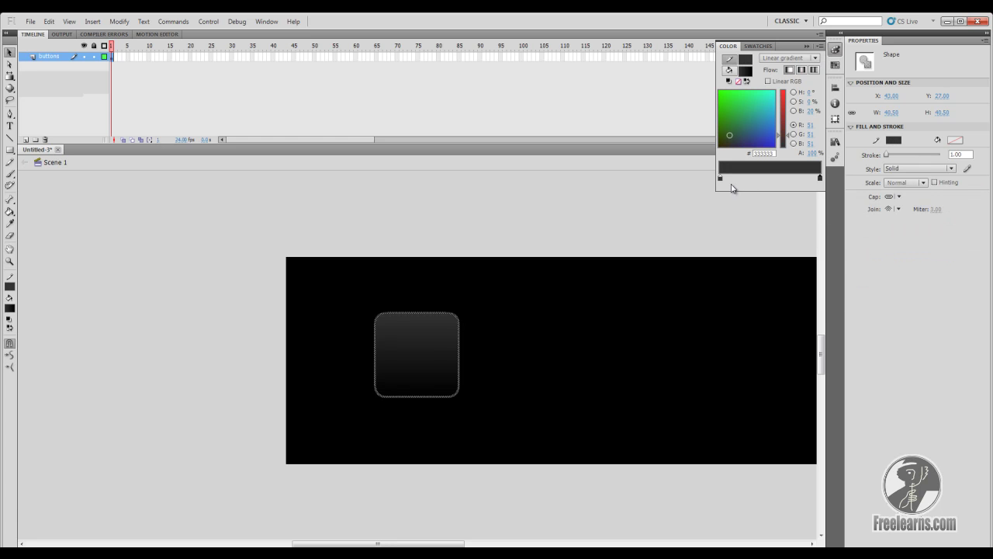
click(720, 178)
click(733, 217)
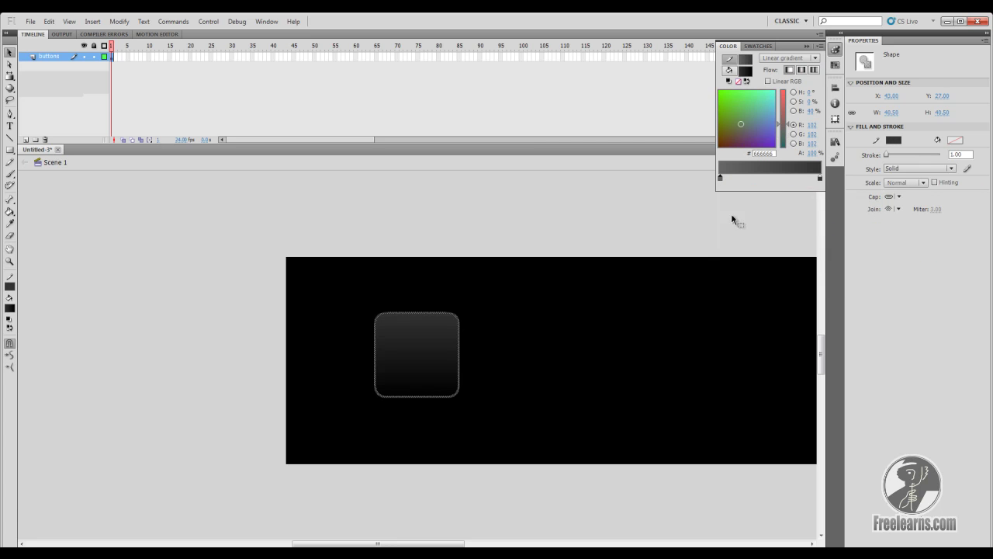
click(527, 220)
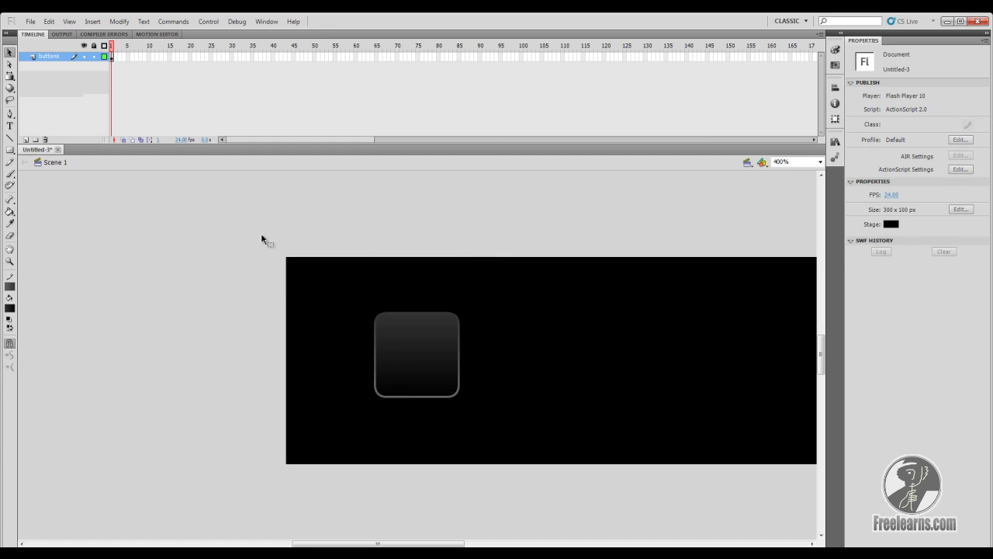
Step: Set the square's fill gradient to run from #666666 at its first stop to #333333 at its end stop
drag(261, 233, 512, 446)
click(481, 343)
click(410, 346)
click(835, 49)
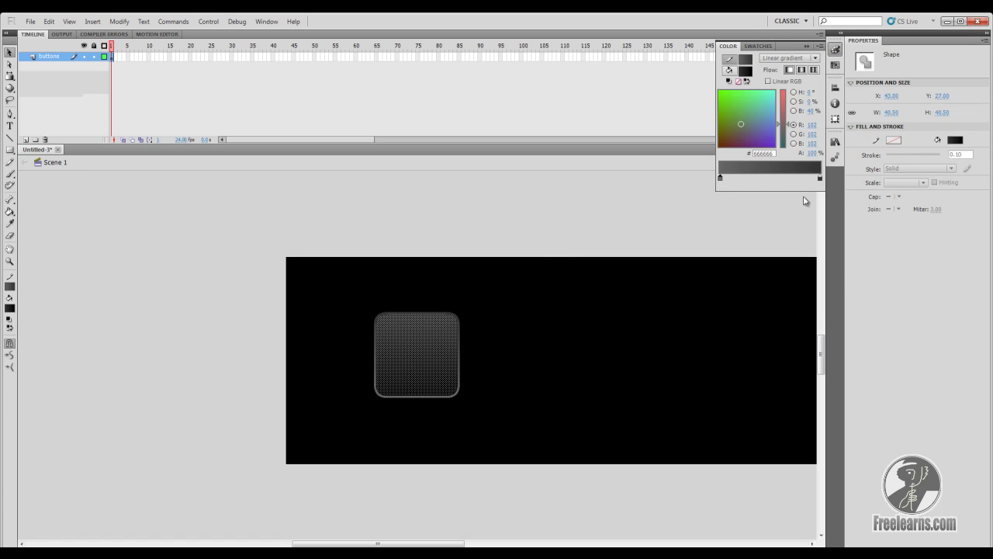
click(729, 70)
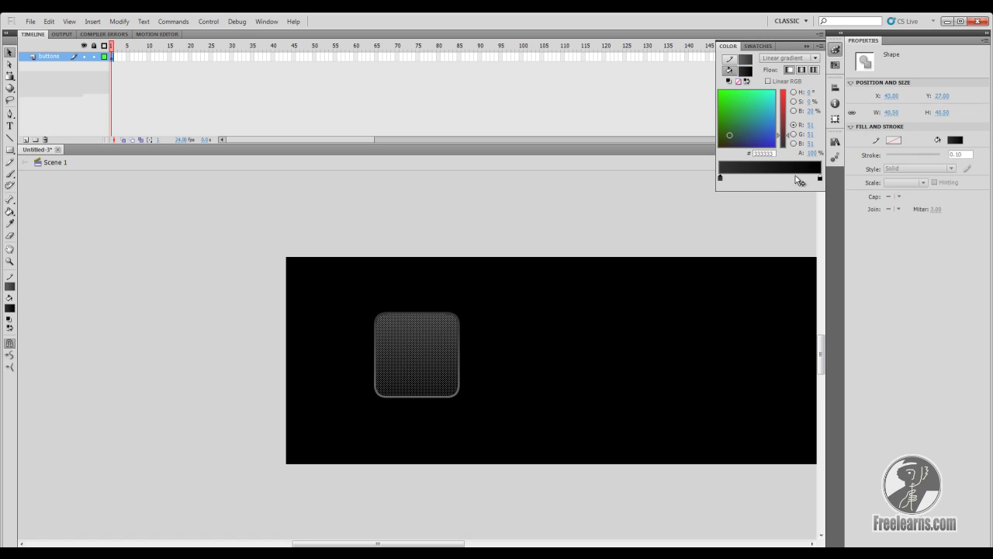
click(819, 179)
click(820, 178)
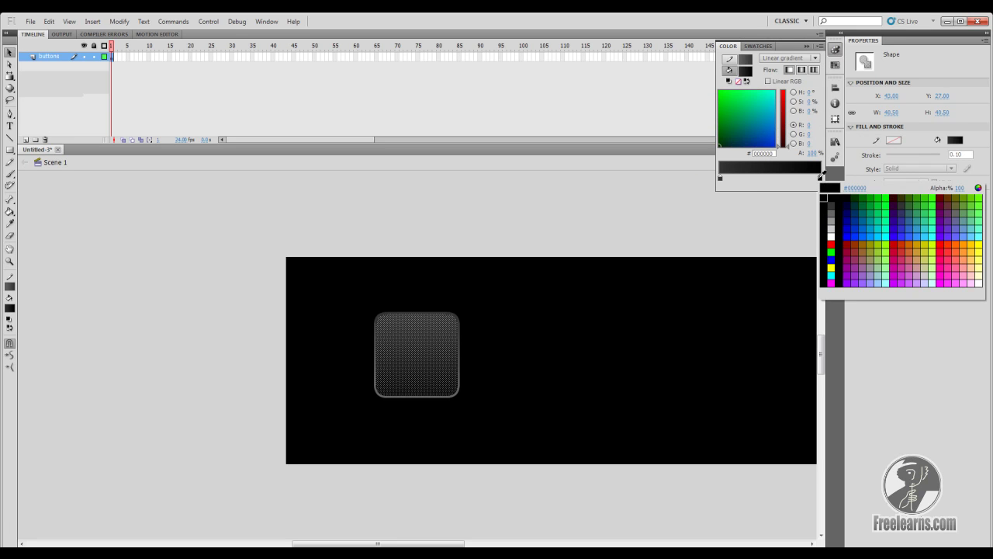
click(831, 205)
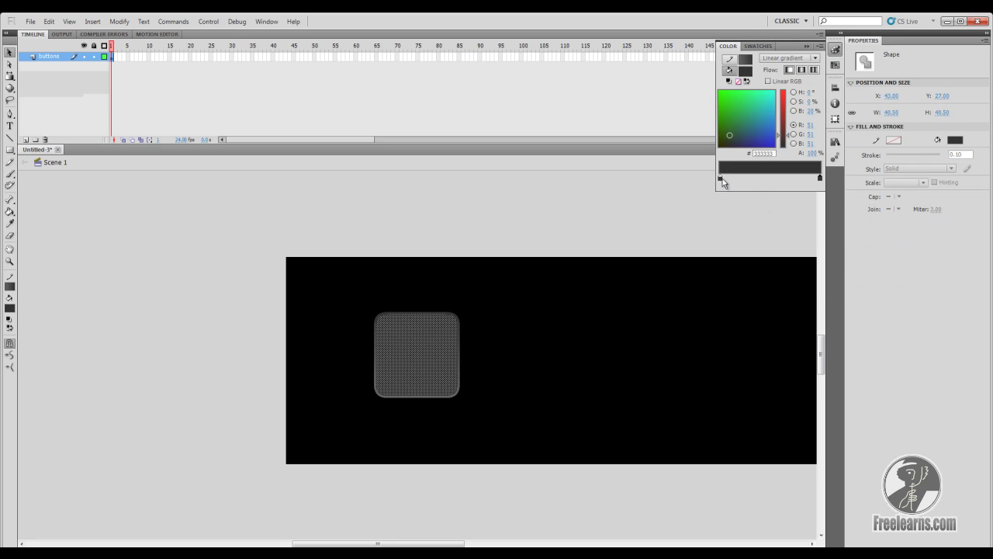
click(720, 179)
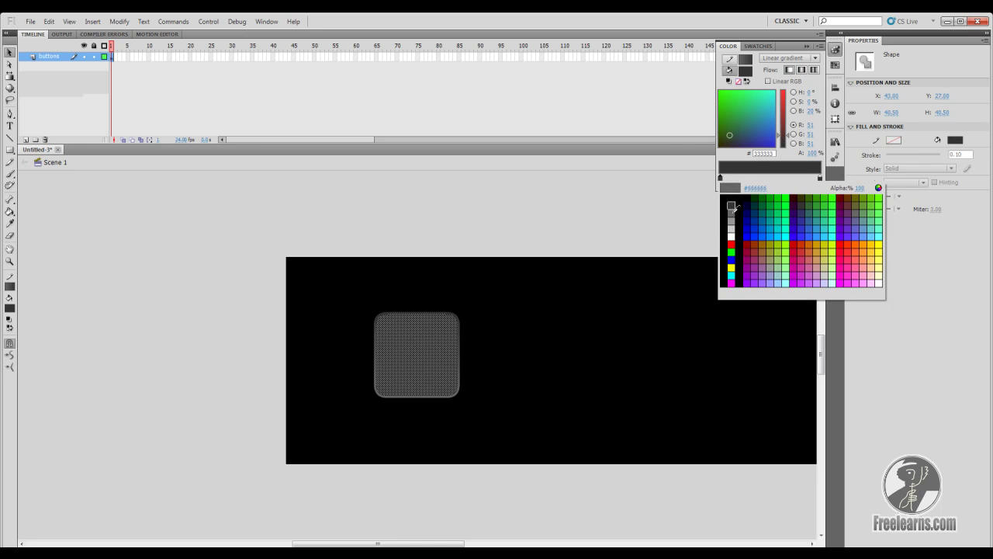
click(737, 207)
click(640, 219)
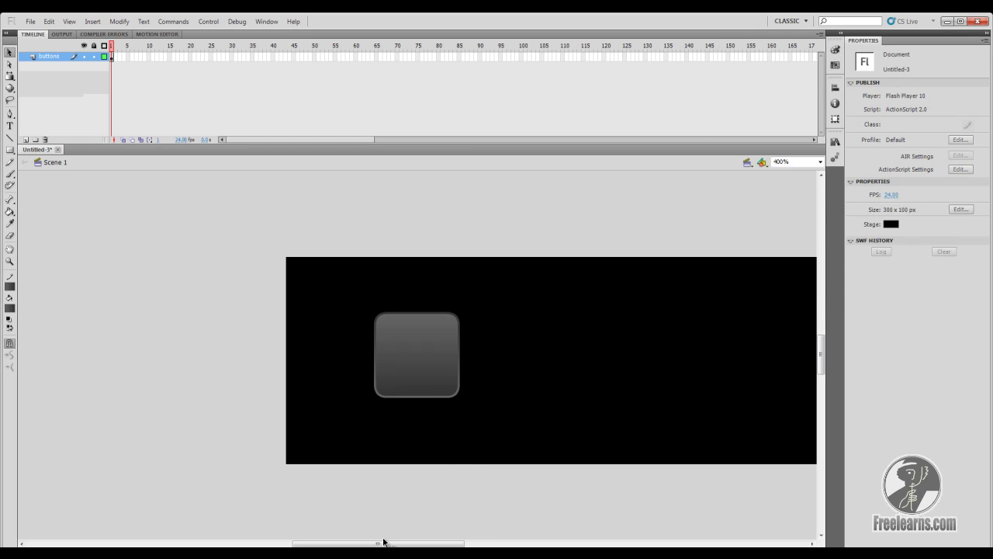
Step: Darken the end stop of the square's fill gradient to the custom grey #1A1A1A
drag(383, 542, 403, 542)
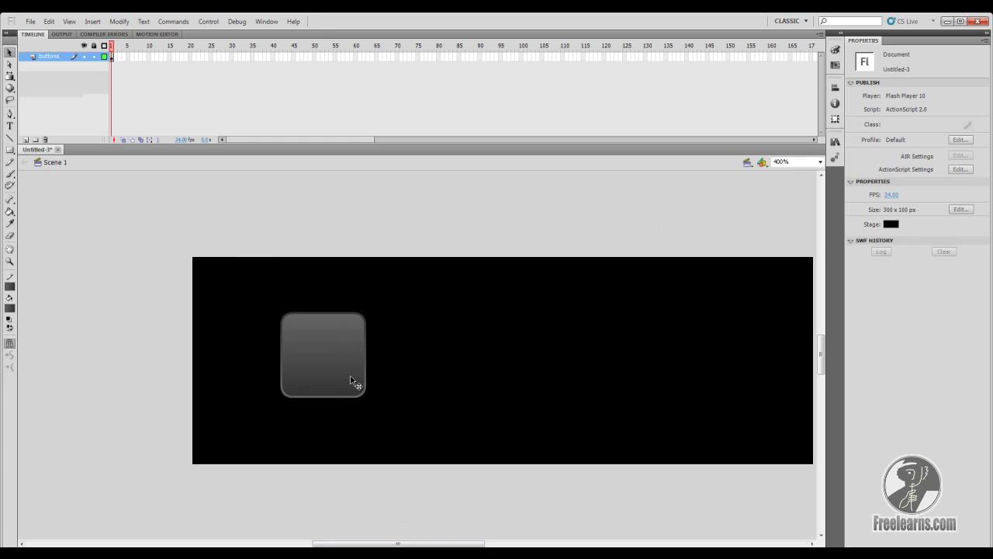
click(350, 375)
click(835, 48)
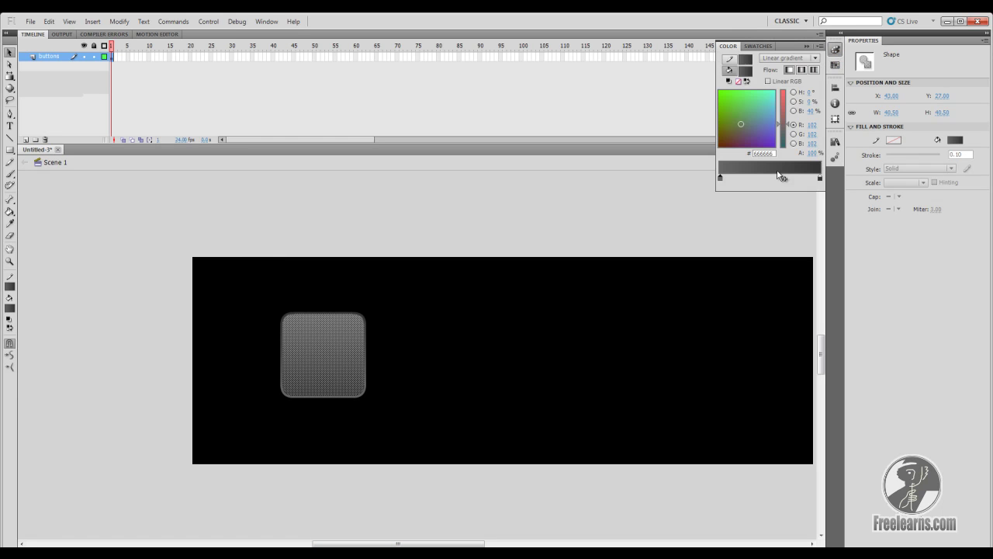
double_click(820, 179)
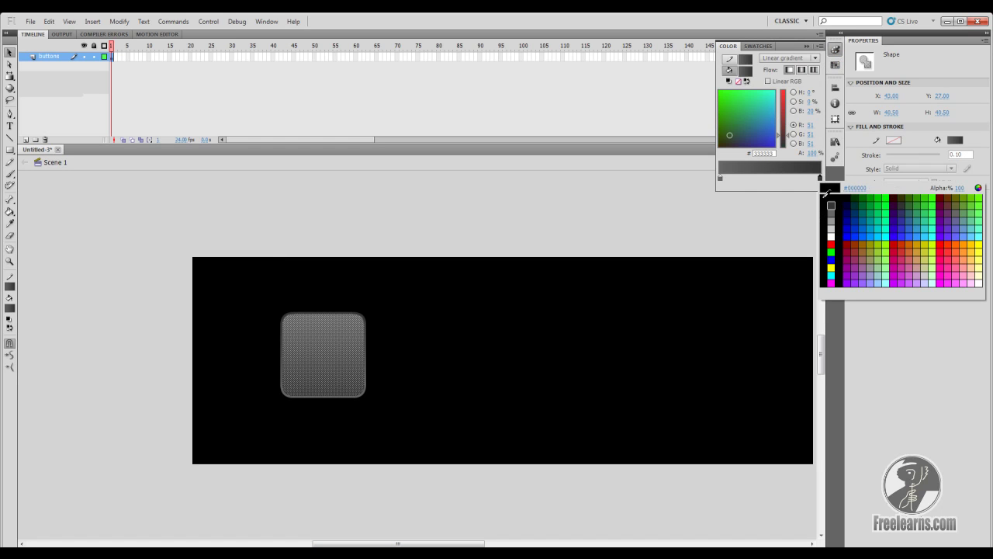
click(978, 189)
drag(603, 303, 606, 306)
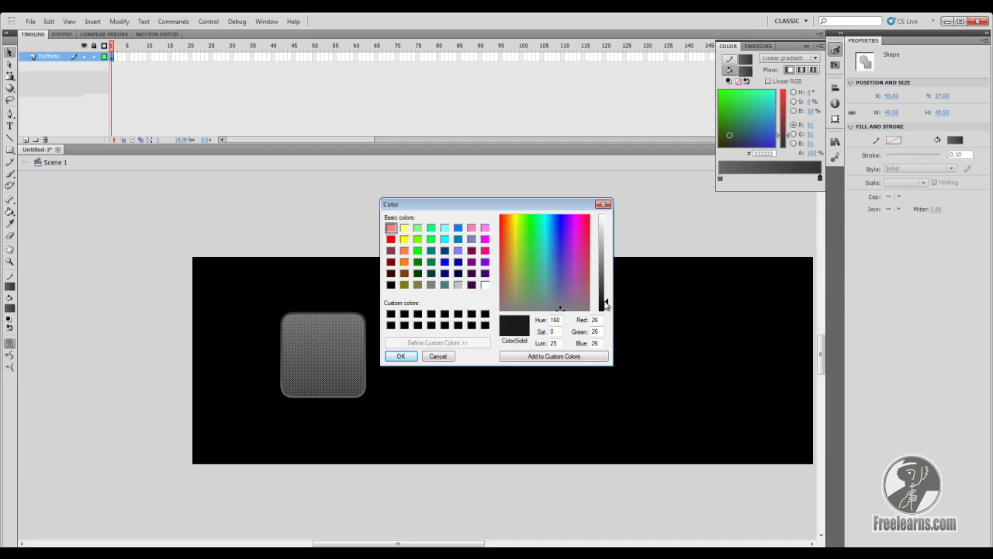
click(400, 356)
click(404, 279)
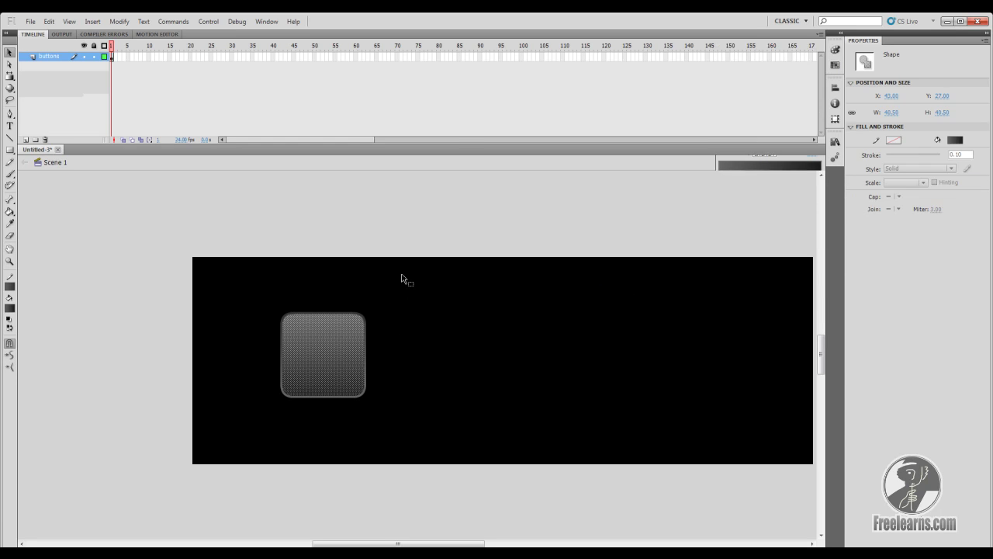
Step: Set the first stop of the square's fill gradient to #333333
click(358, 355)
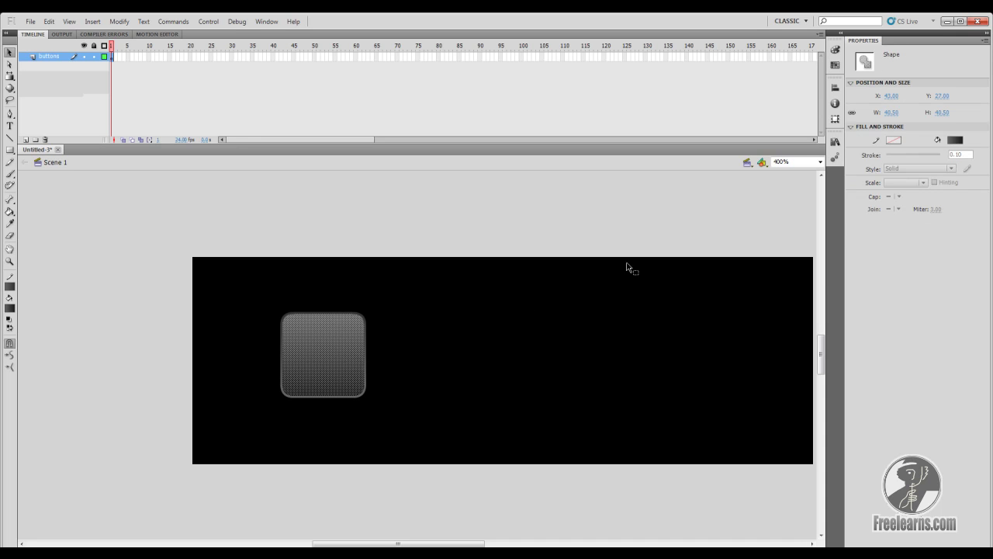
click(834, 49)
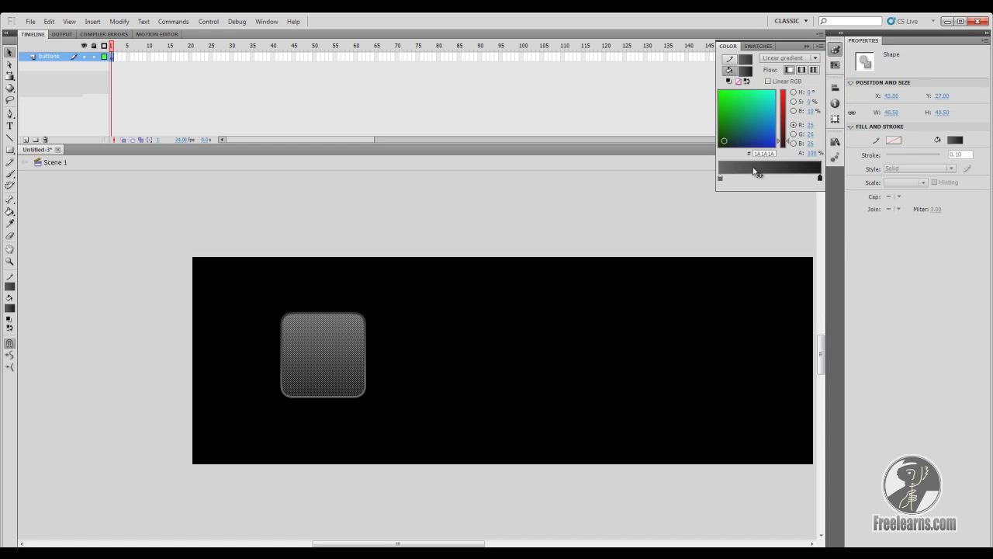
click(721, 178)
click(729, 187)
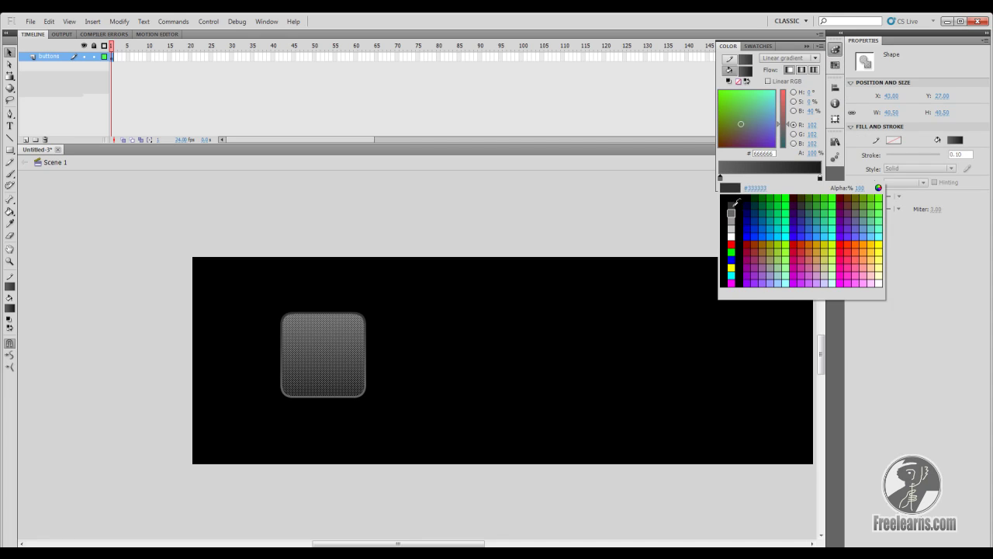
click(731, 204)
click(325, 245)
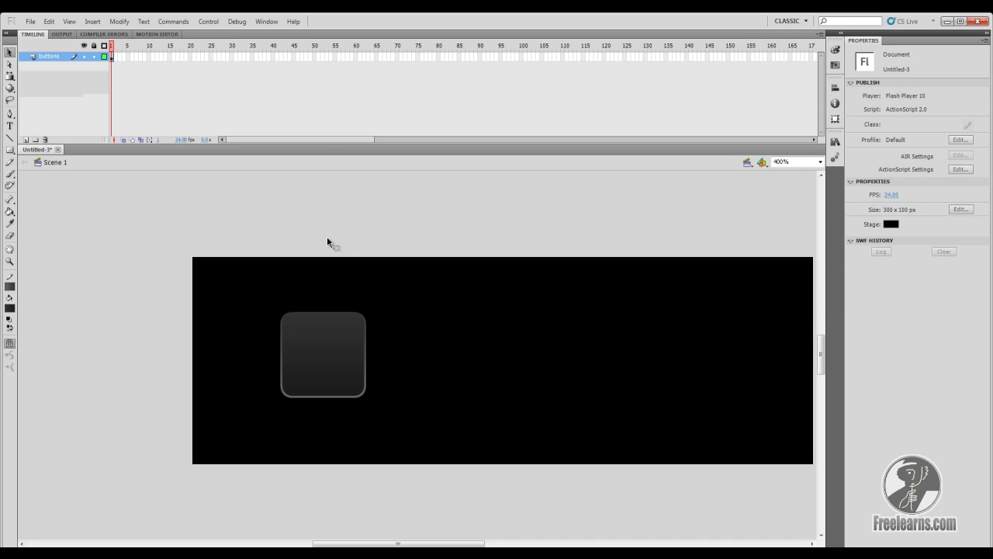
Step: Change the end stop of the square's fill gradient to black
click(348, 351)
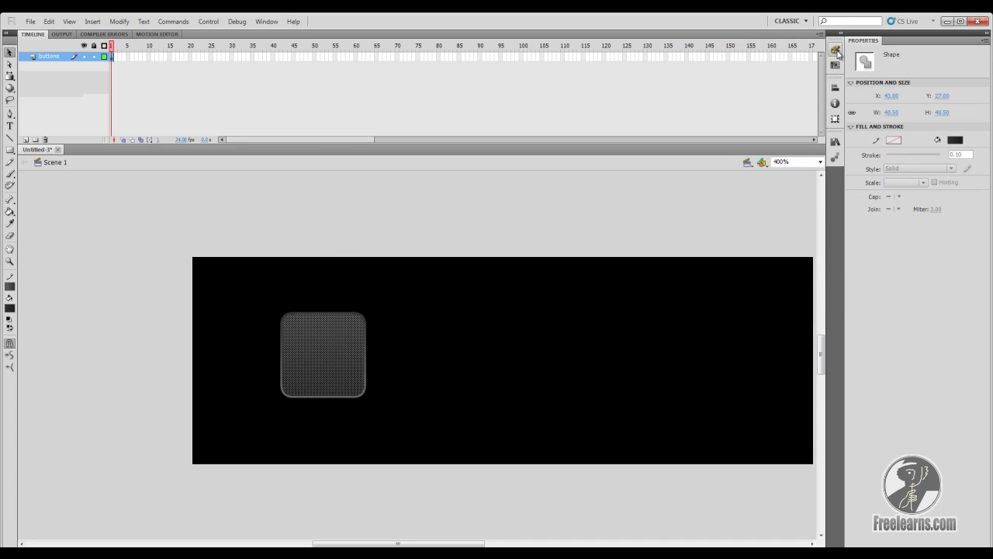
click(835, 49)
click(820, 179)
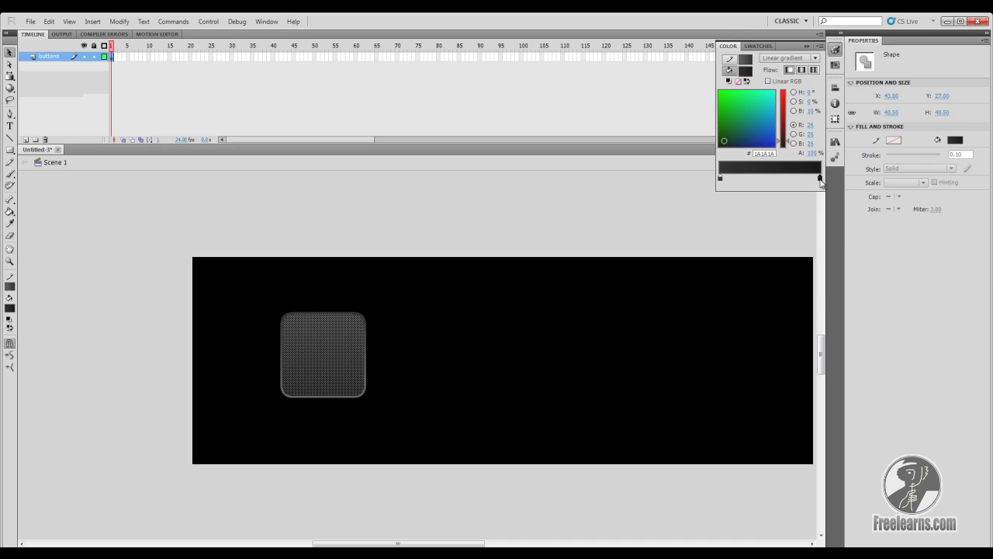
click(754, 200)
click(607, 201)
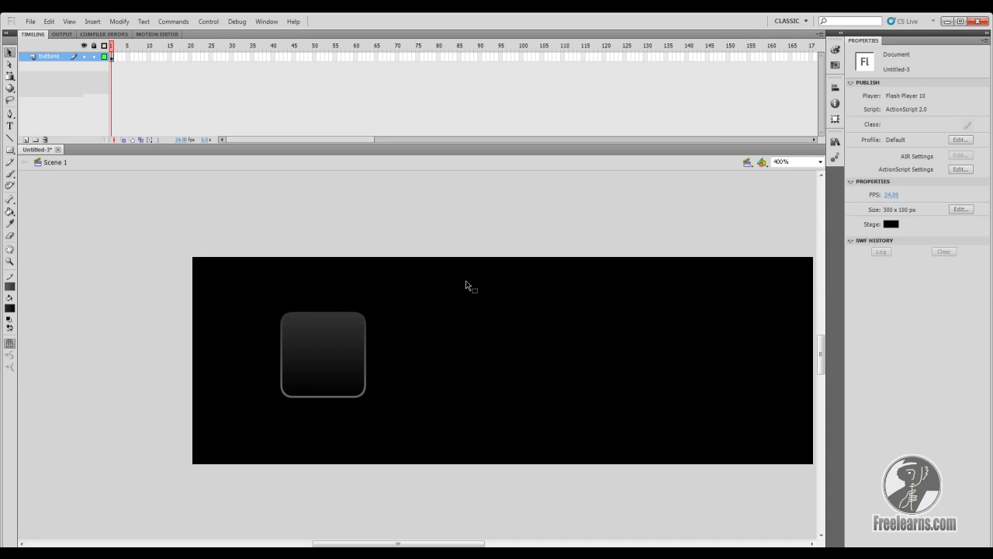
Step: Duplicate the square with its outline and arrange the two squares side by side at about X 82 and X 163.75
drag(402, 541, 424, 541)
drag(145, 264, 323, 436)
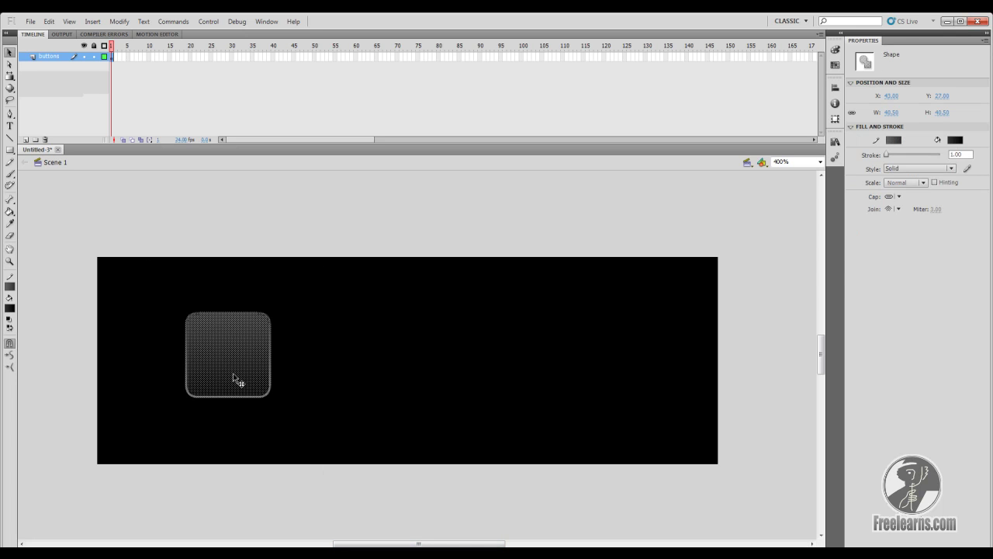
drag(233, 376, 321, 368)
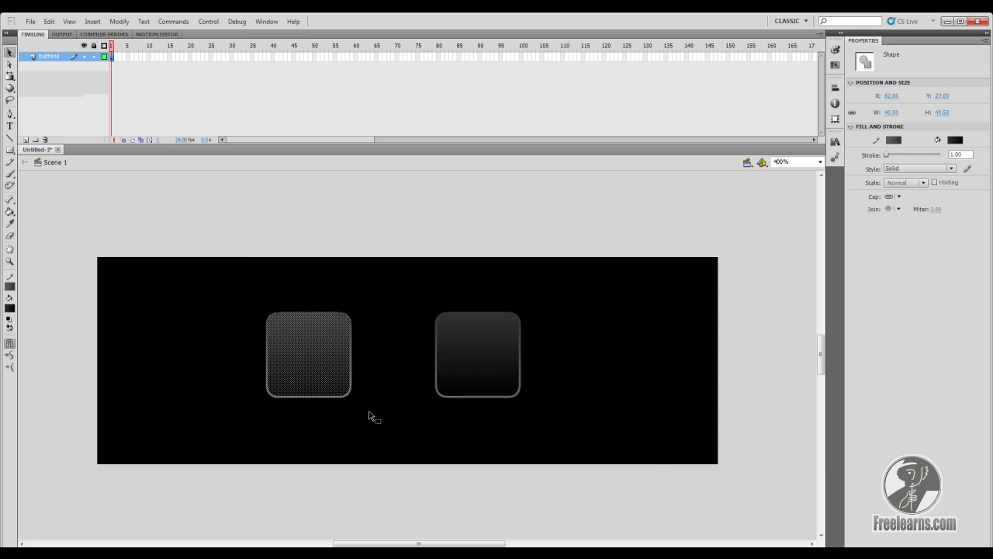
Step: Move both squares up together by 10 px to Y 17
drag(236, 251, 657, 463)
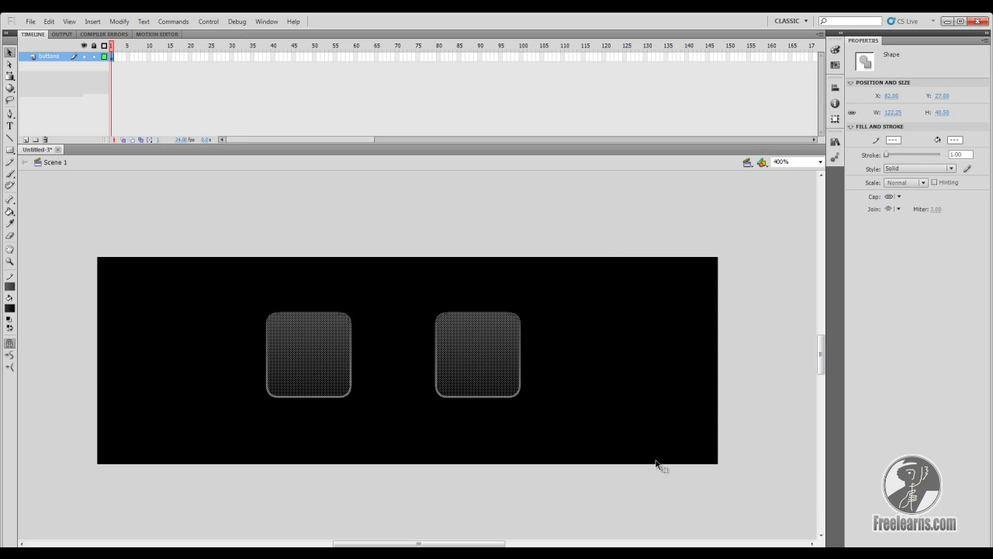
key(Up)
key(Up)
key(Up)
key(Up)
key(Up)
key(Up)
key(Up)
key(Up)
key(Up)
key(Up)
click(541, 237)
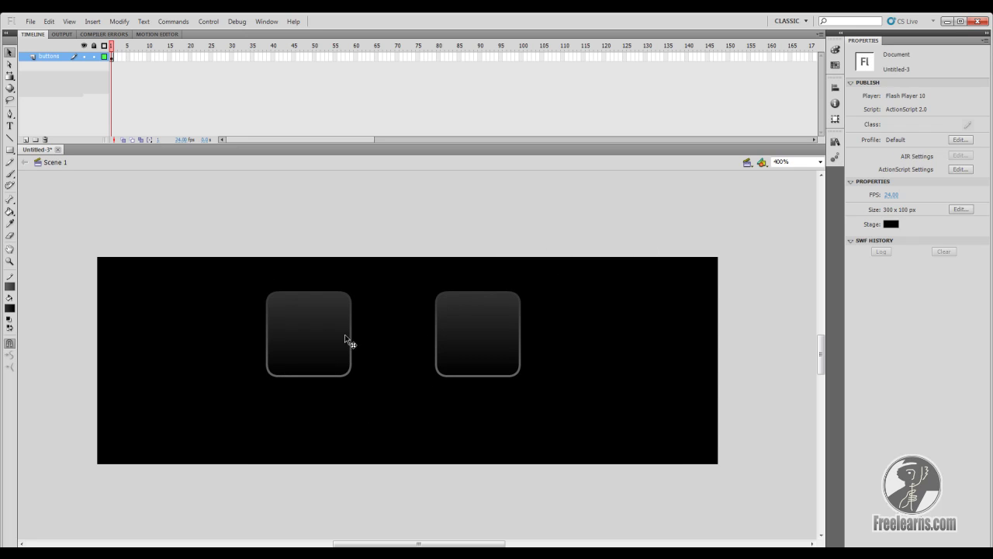
Step: Add the light grey static text "PLay" below the first square
click(10, 125)
click(10, 308)
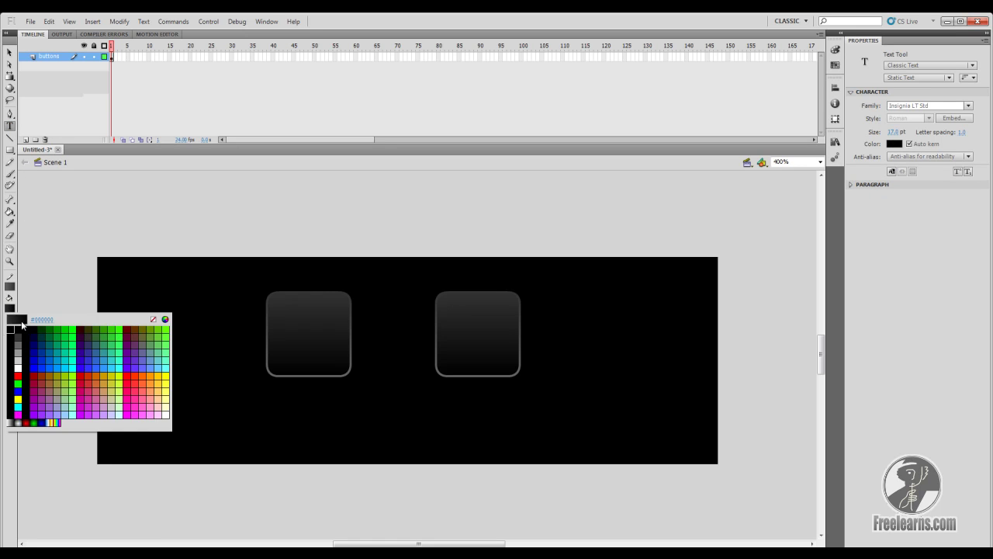
click(18, 357)
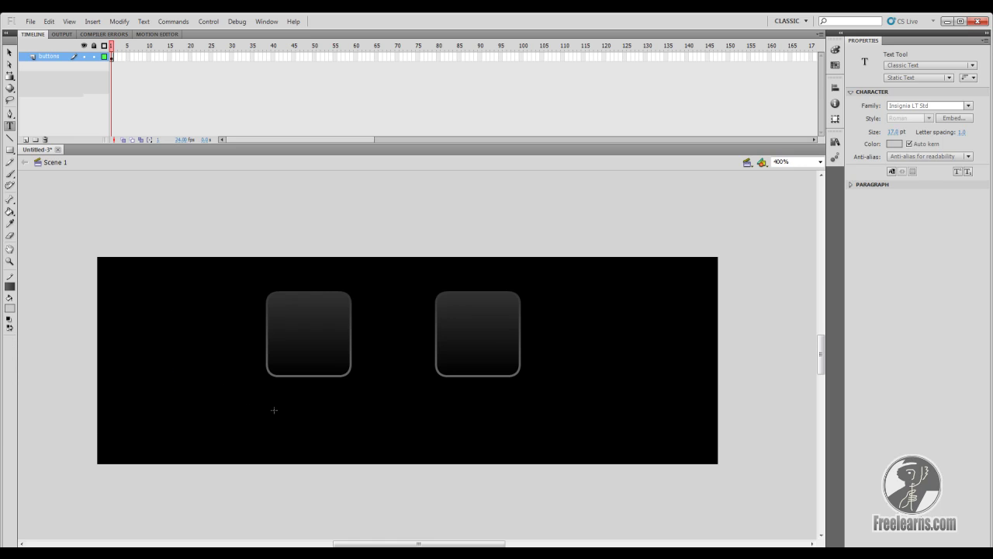
click(275, 411)
text(PLay)
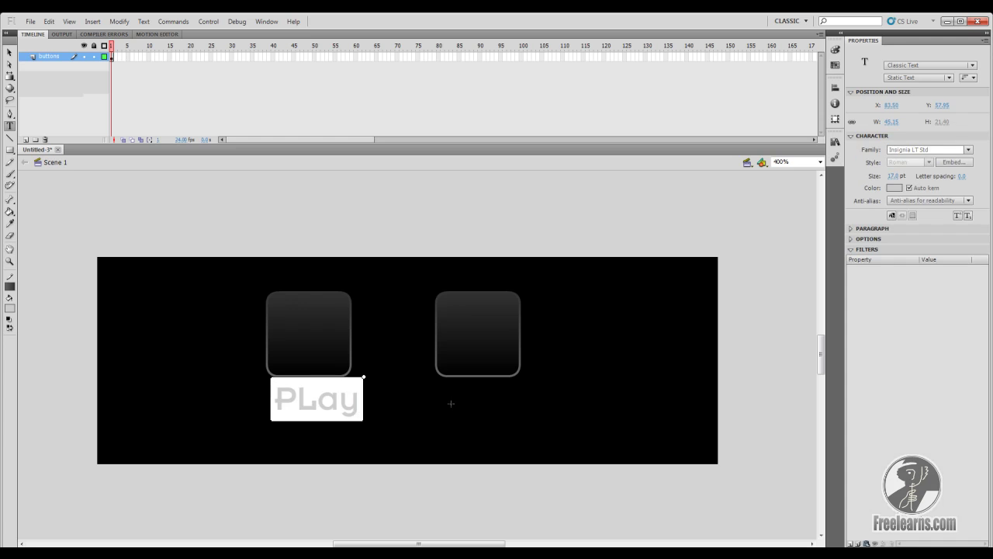
key(Escape)
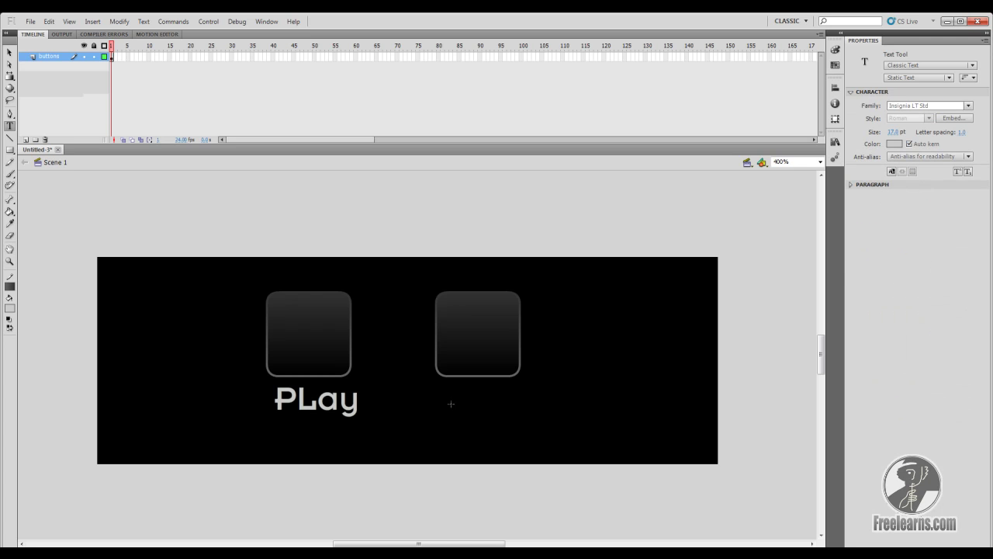
Step: Add the static text "Stop" below the second square
click(450, 403)
text(Stop)
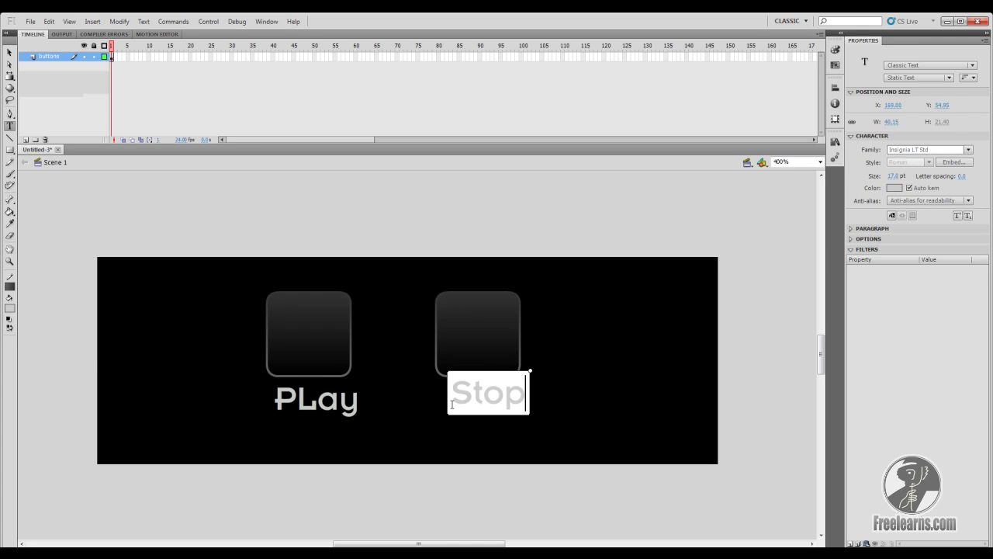
text(v)
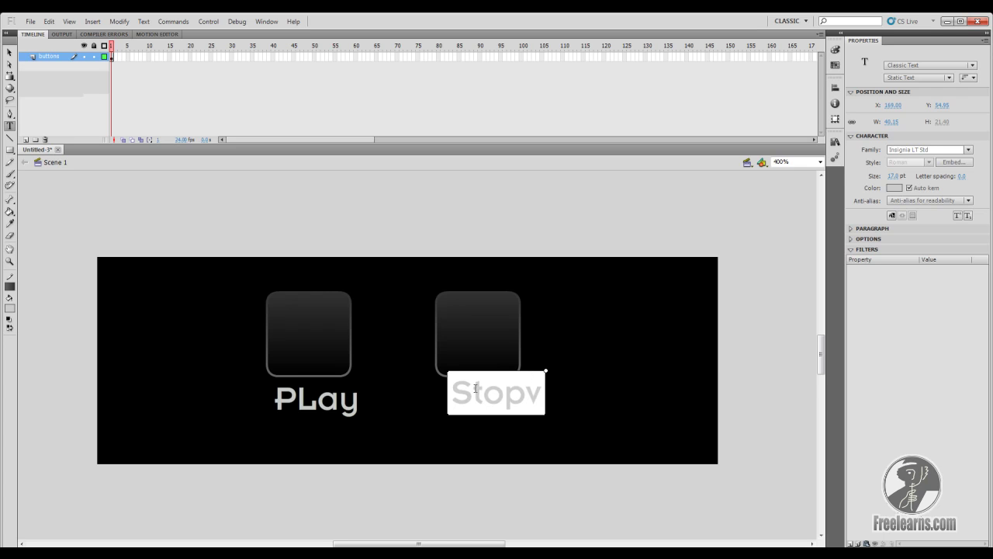
key(BackSpace)
key(Escape)
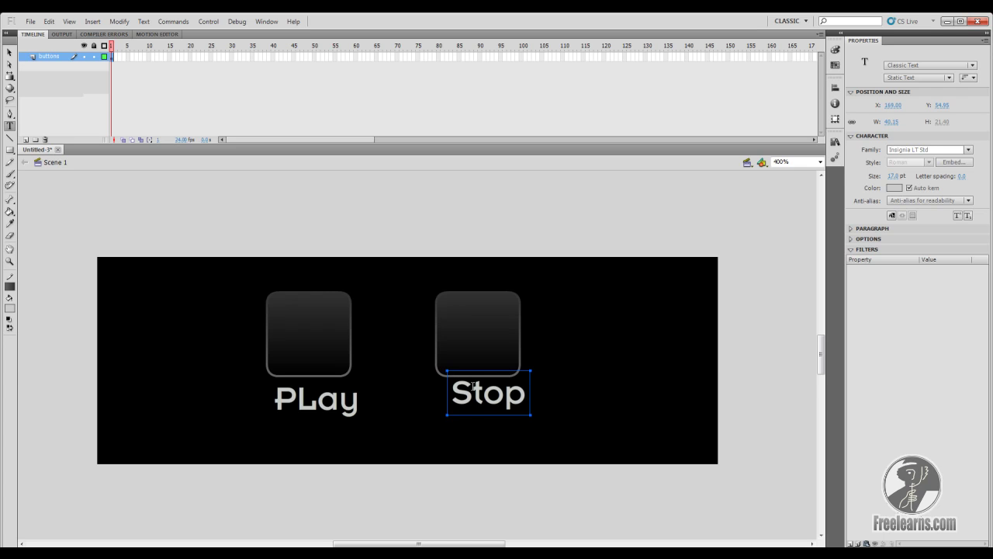
Step: Move the "Stop" label down and centre it under its square at about X 164, Y 62.45
key(v)
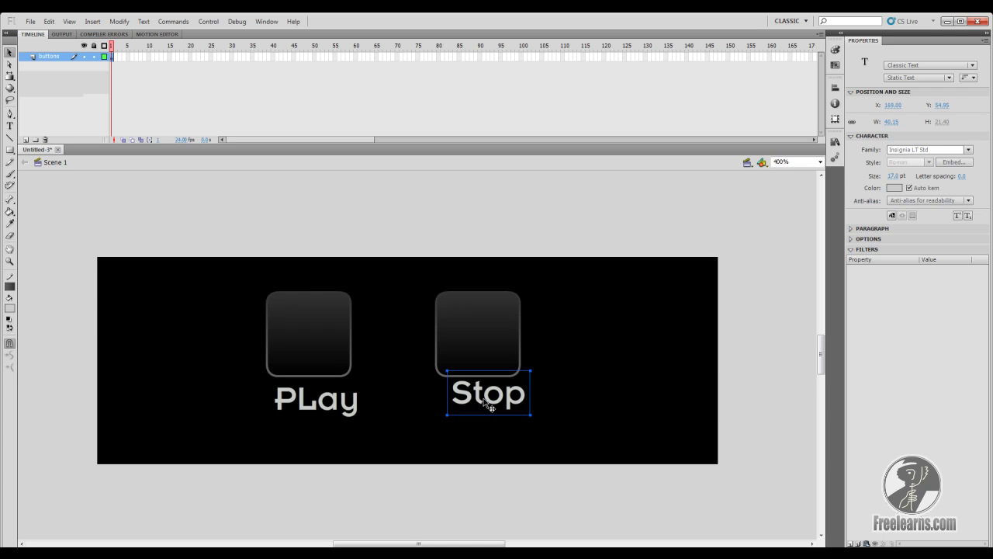
key(Down)
key(Down)
key(Down)
key(Down)
key(Down)
drag(491, 403, 482, 403)
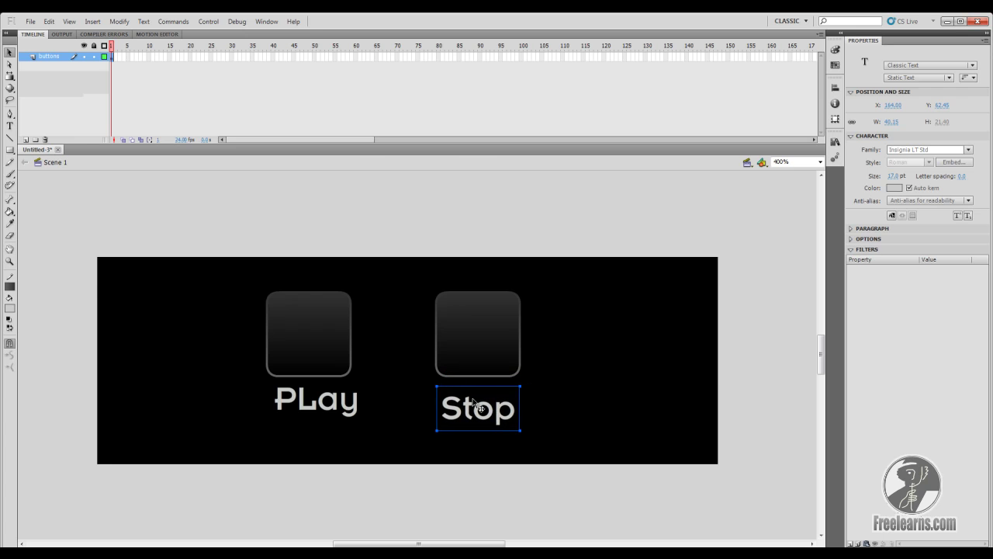
Step: Move the "PLay" label to about X 81, Y 62.95 so it sits under its square, level with the other label
click(355, 415)
click(355, 415)
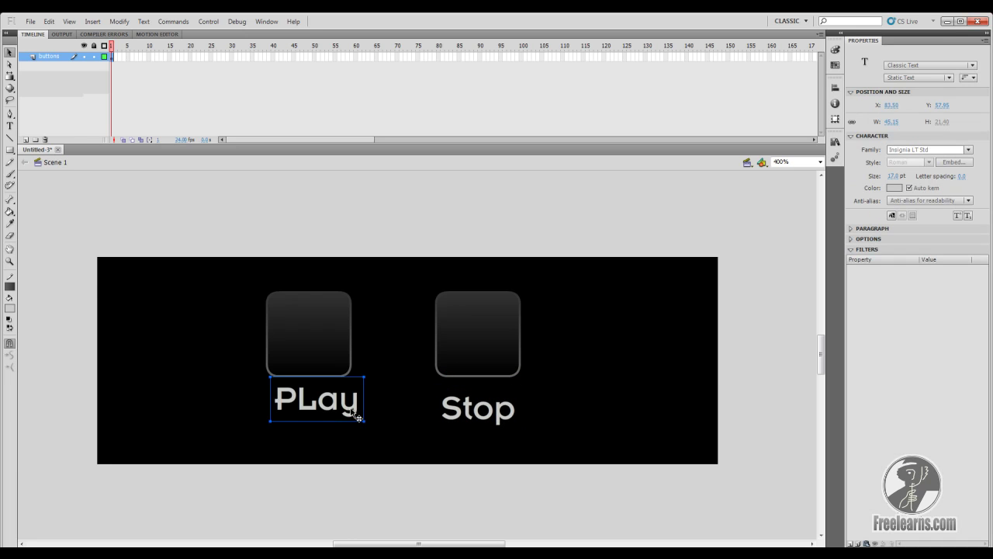
key(Down)
key(Down)
key(Down)
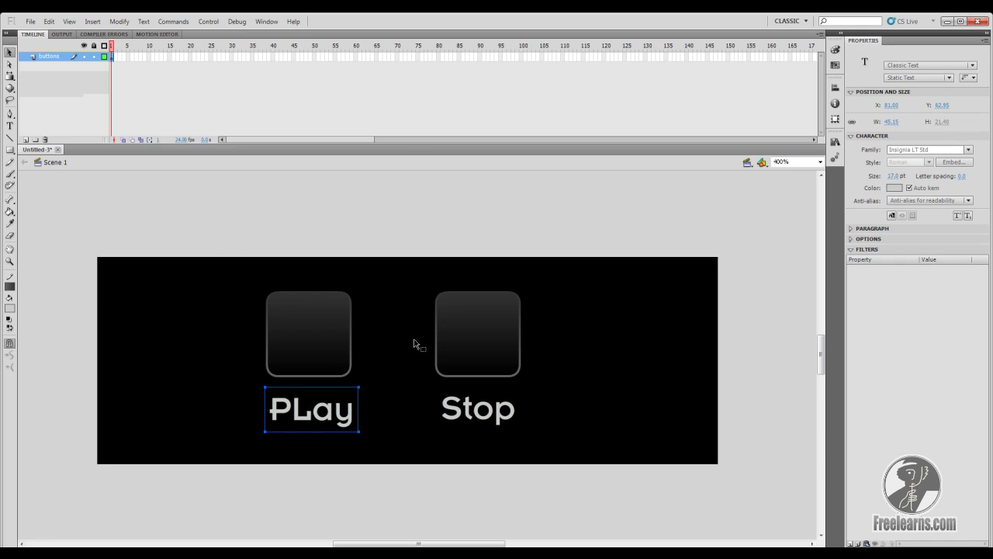
Step: Convert the square above the "PLay" label, including its outline, to a button symbol named play
drag(198, 236, 391, 385)
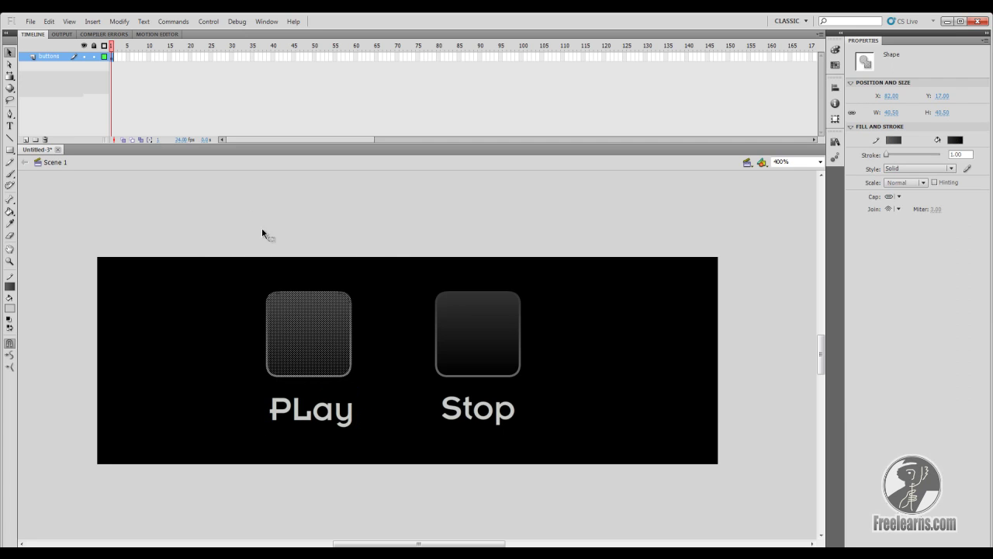
click(119, 21)
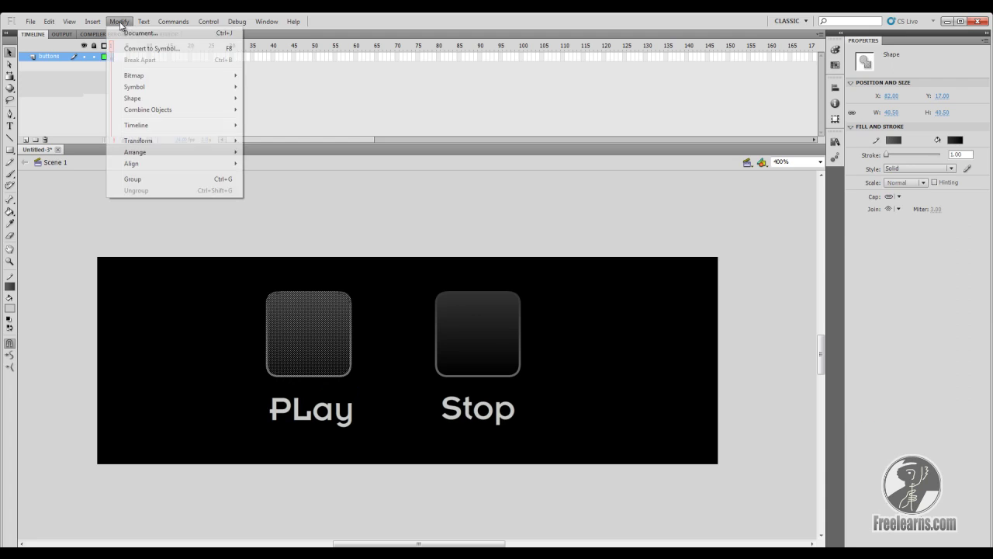
click(149, 49)
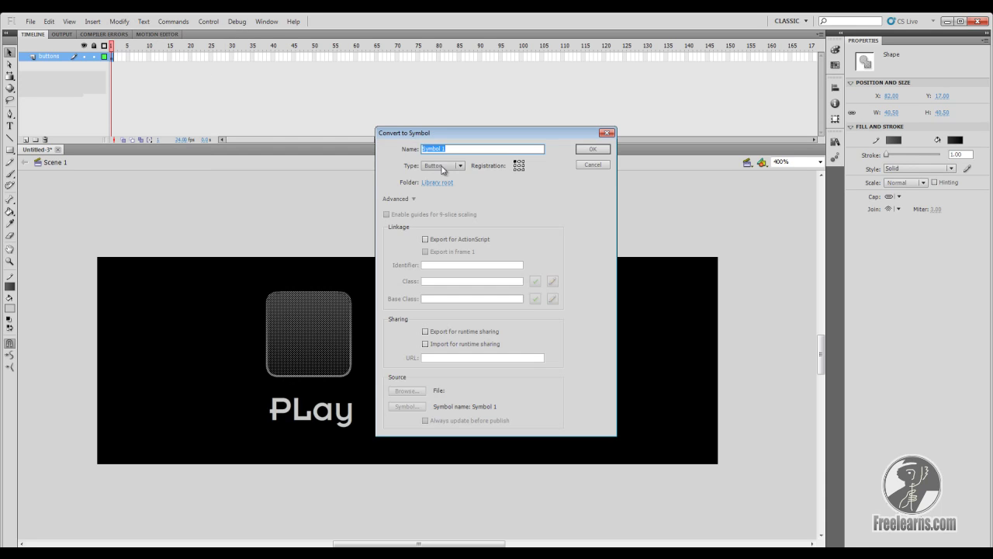
click(458, 166)
click(457, 169)
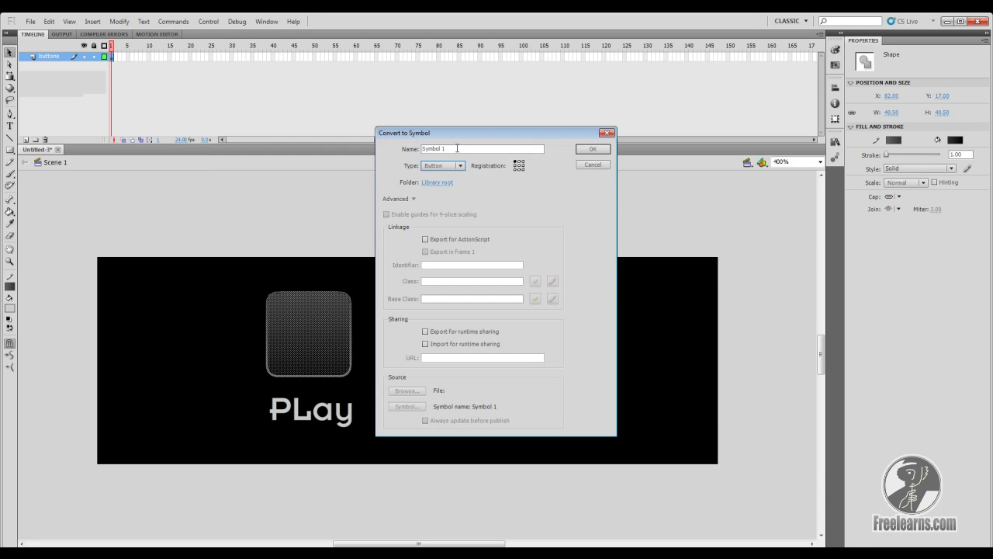
drag(457, 148, 383, 150)
text(play)
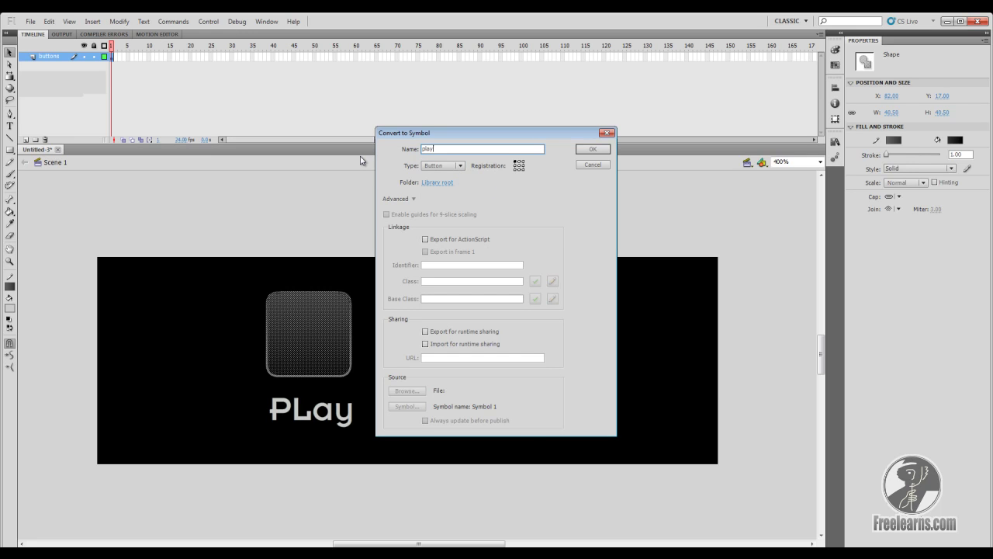
key(Return)
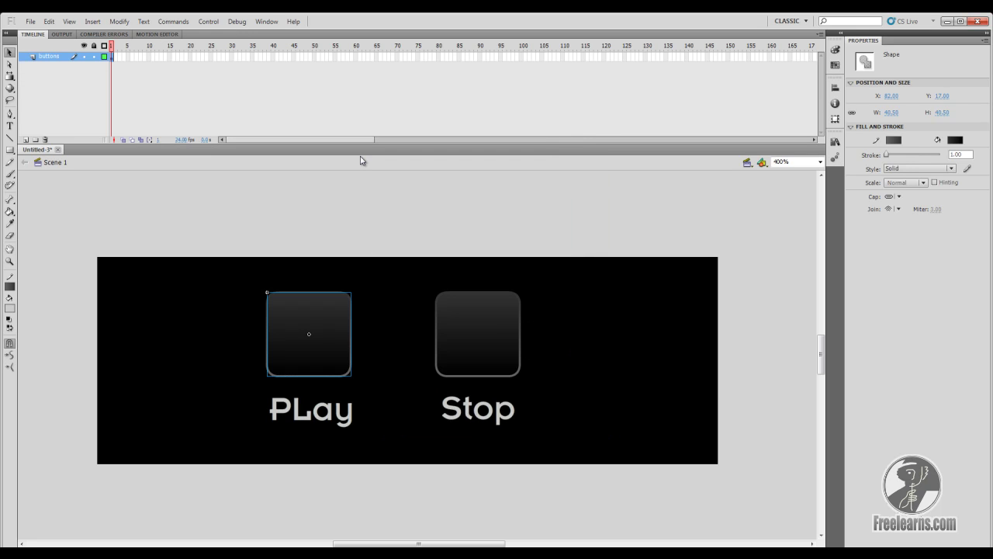
Step: Convert the square above the "Stop" label to a button symbol named stop and give it the instance name stop_btn
mouse_move(414, 259)
mouse_down()
mouse_move(565, 367)
mouse_move(568, 383)
mouse_up()
click(119, 21)
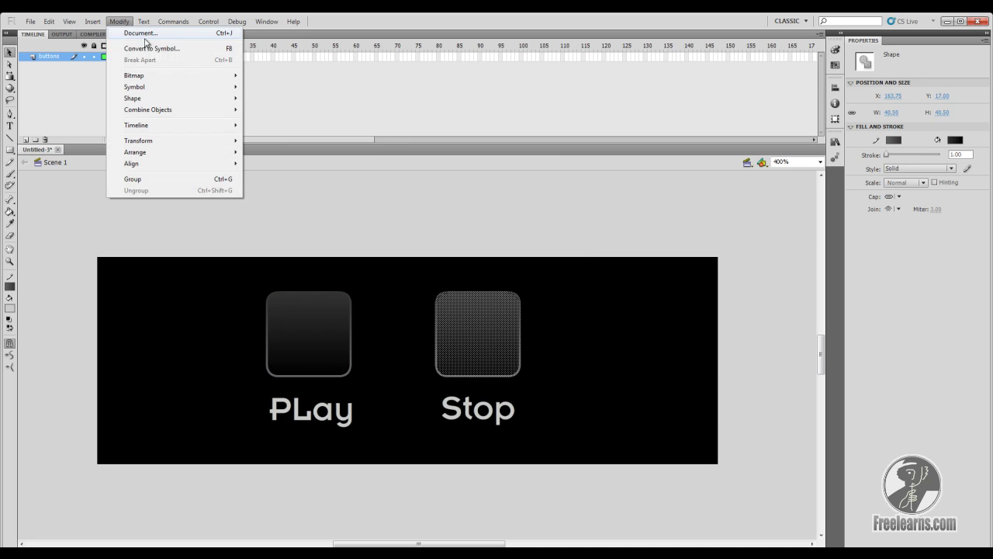
key(F8)
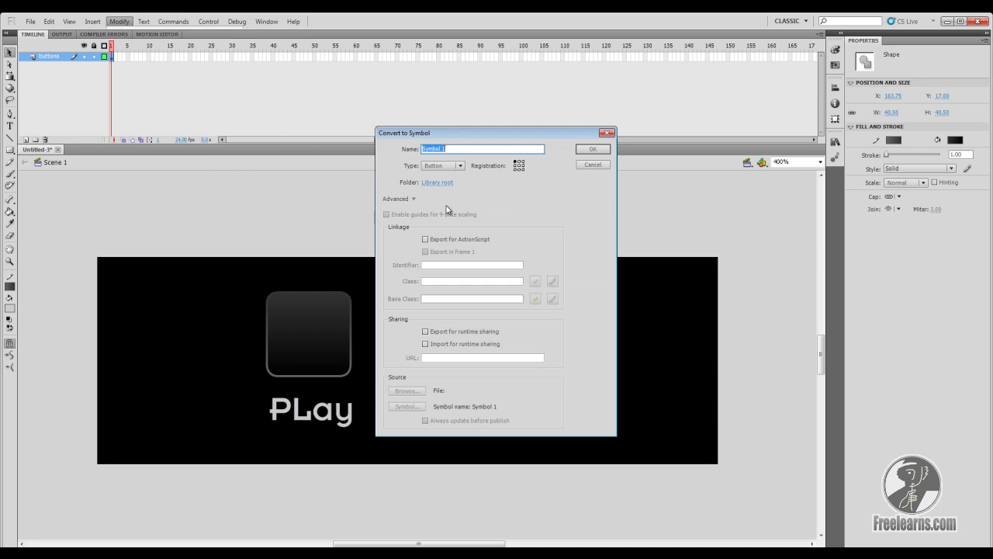
text(stop)
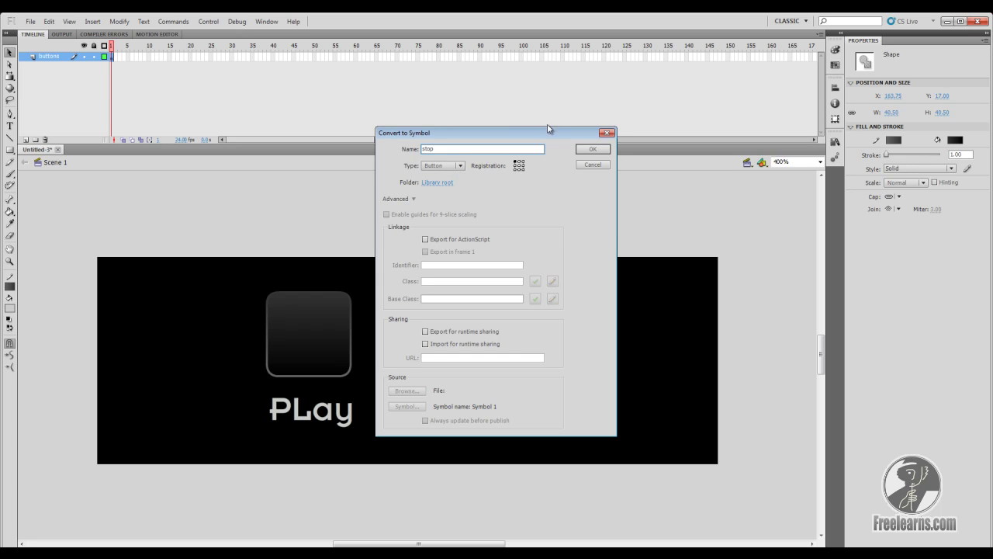
click(591, 151)
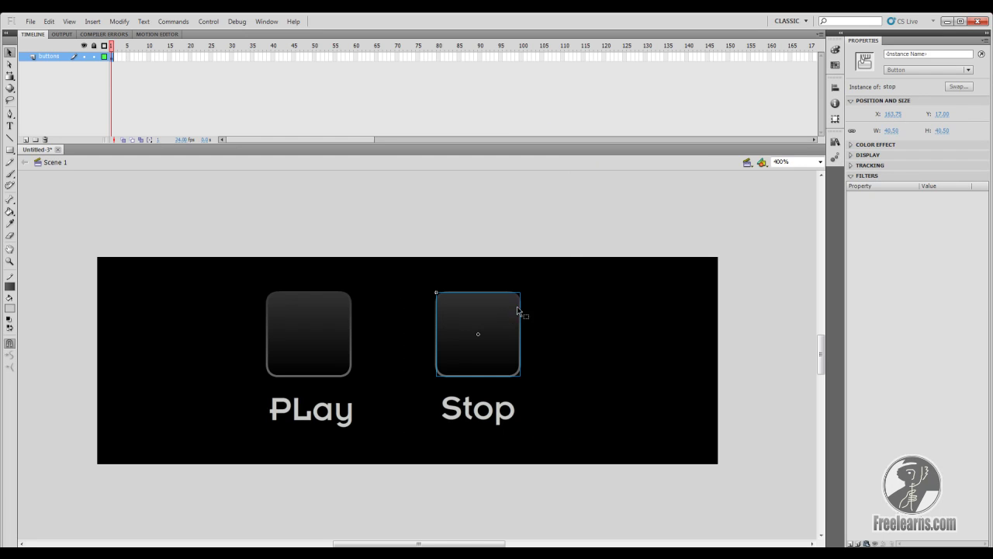
click(905, 54)
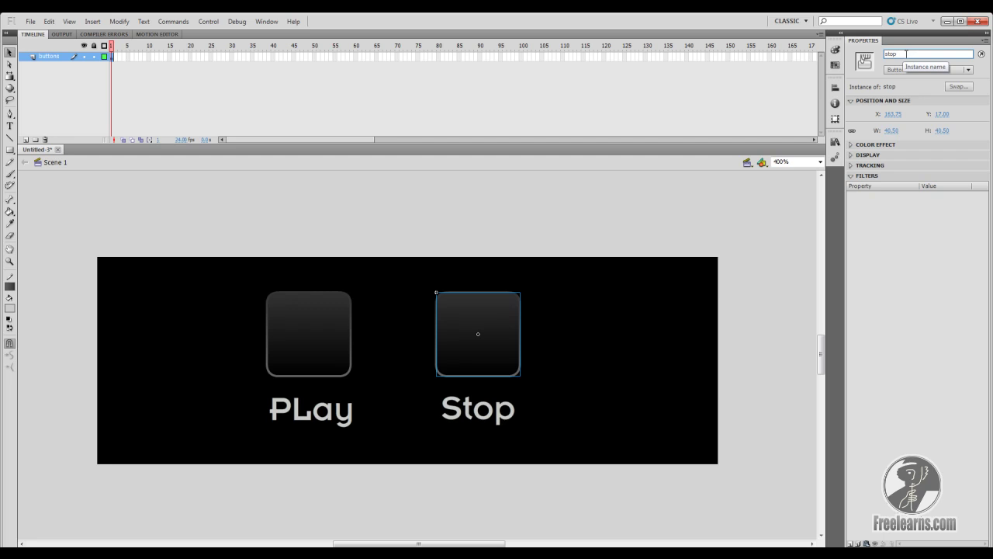
text(stop_btn)
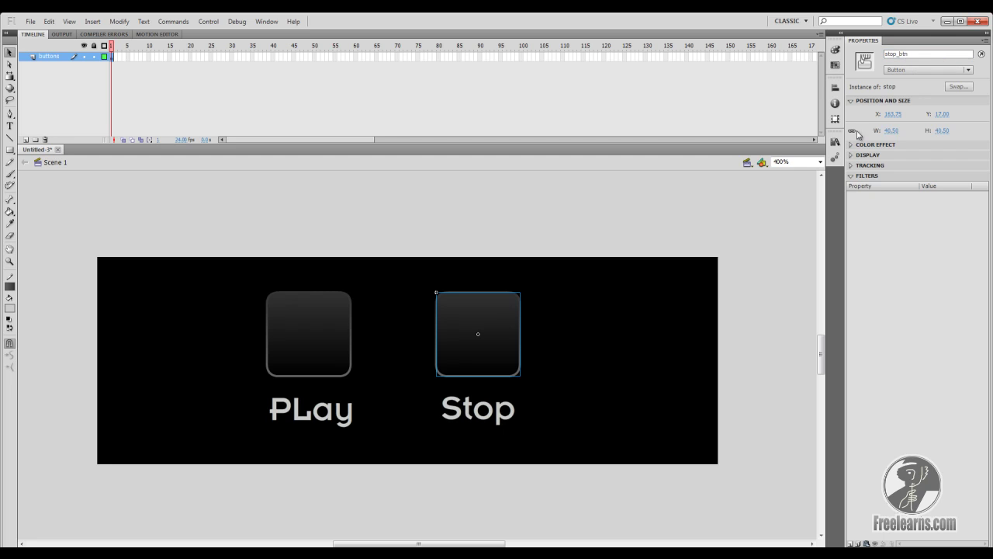
Step: Give the square button above the "PLay" label the instance name play_btn
click(347, 336)
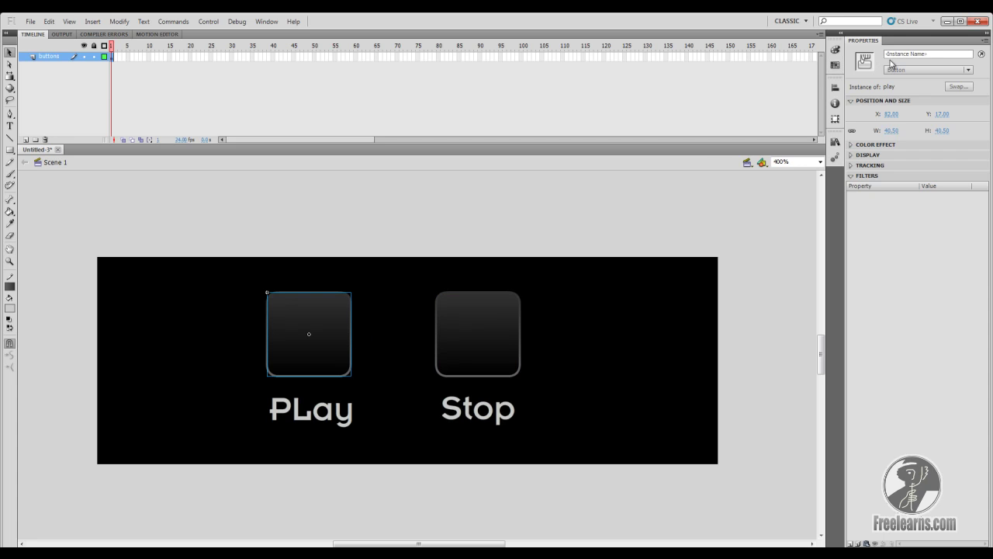
click(896, 54)
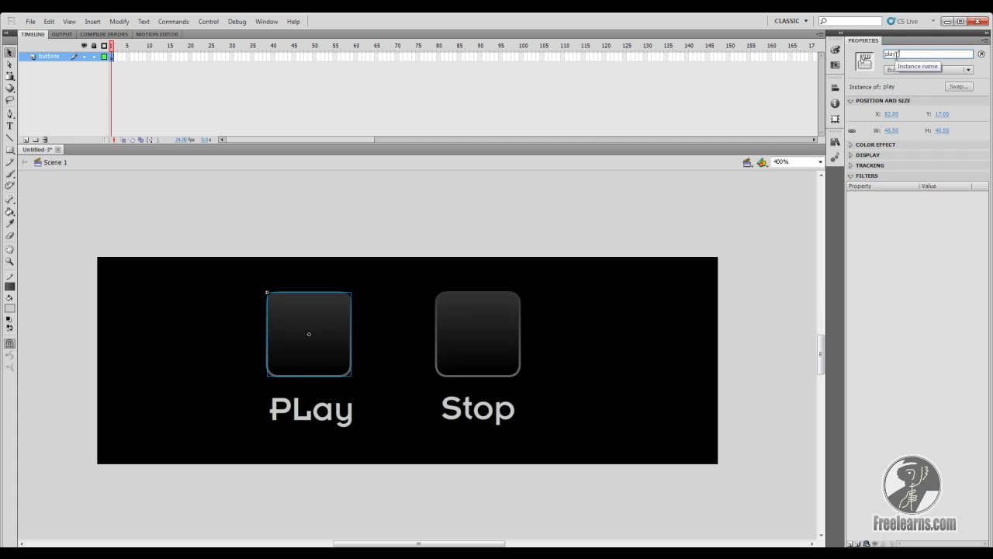
text(play_btn)
key(Return)
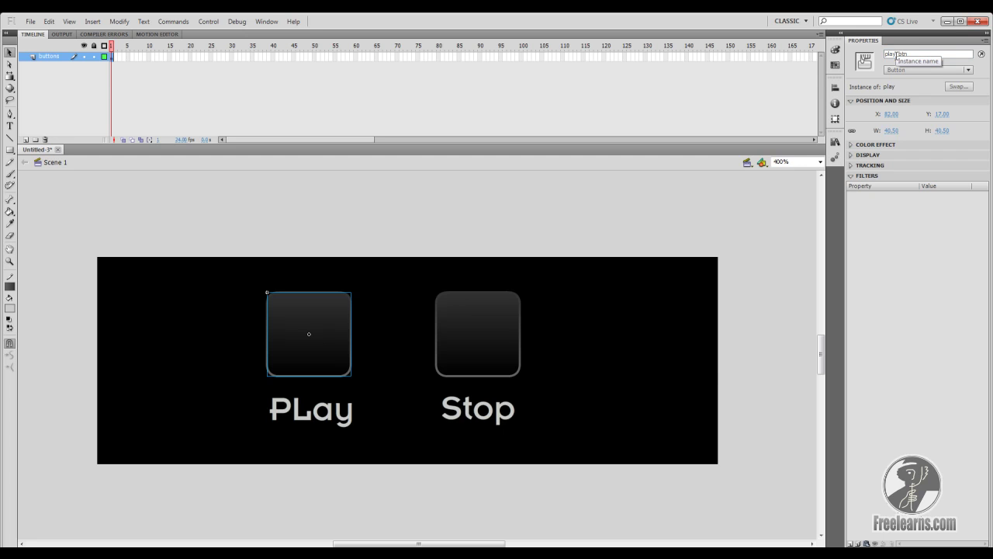
Step: Add a new layer inside the play button symbol and set the Rectangle tool to no stroke and a light grey fill
double_click(339, 343)
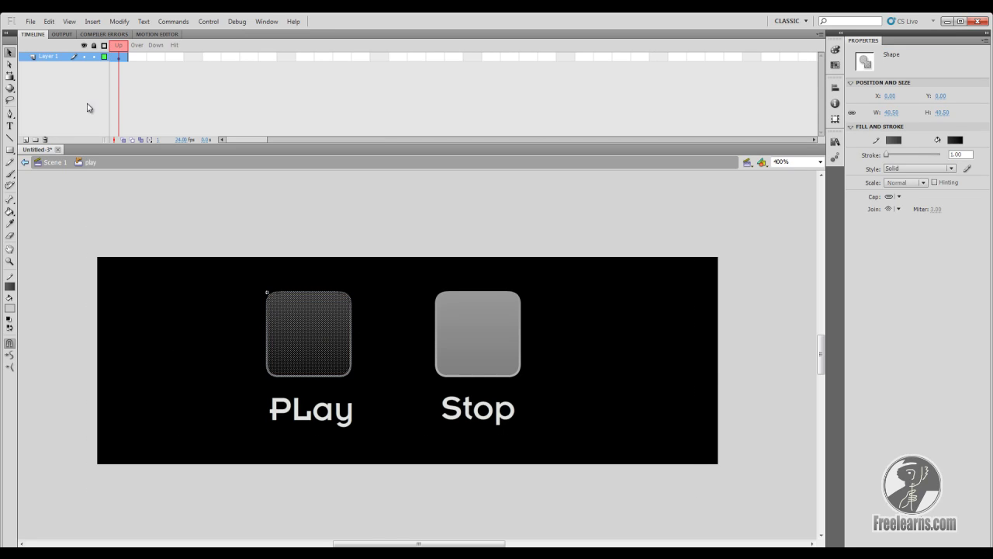
click(26, 140)
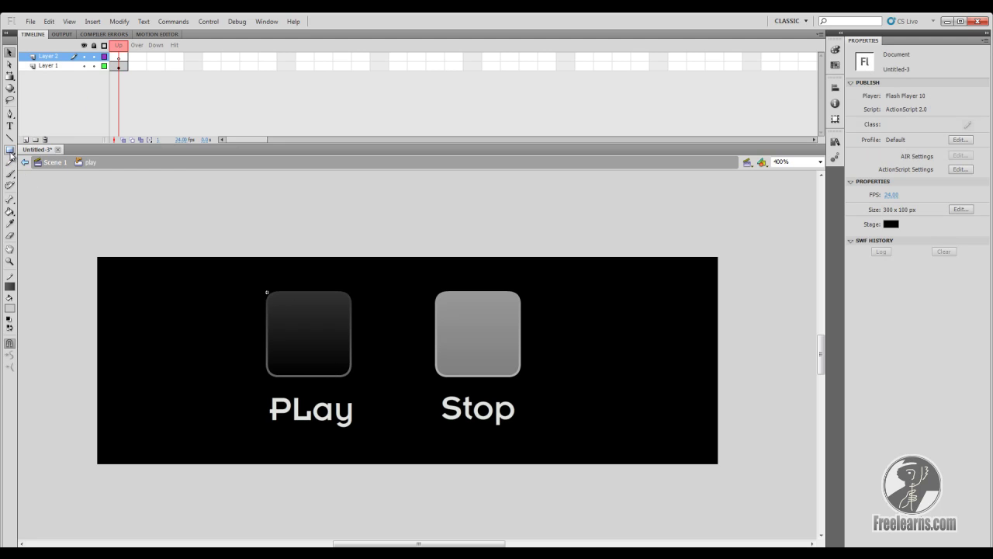
click(9, 150)
click(9, 288)
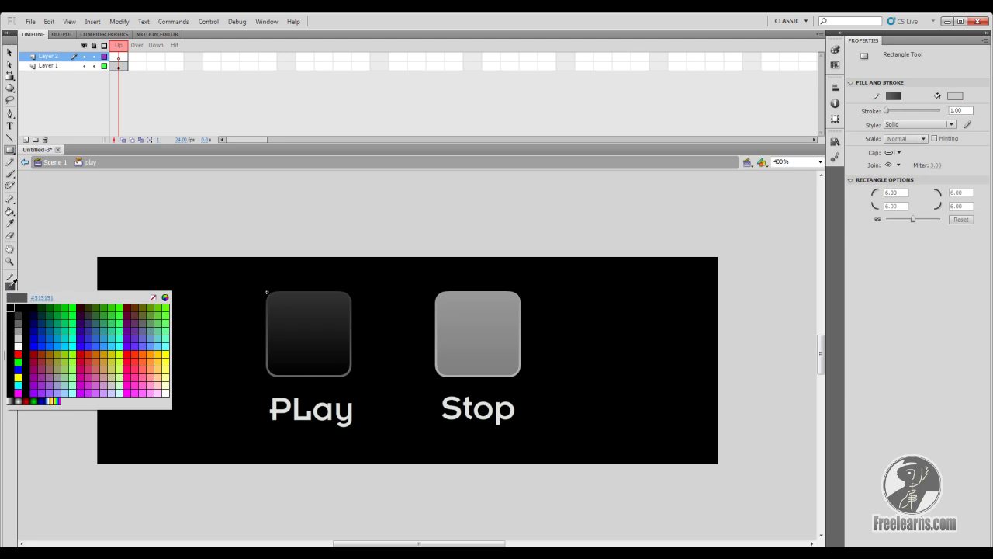
click(154, 298)
click(10, 312)
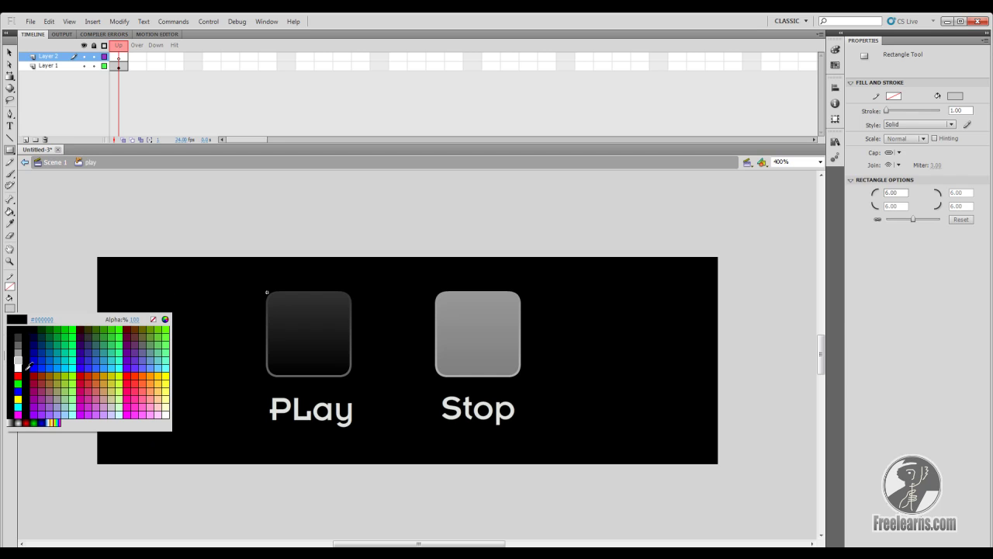
click(24, 354)
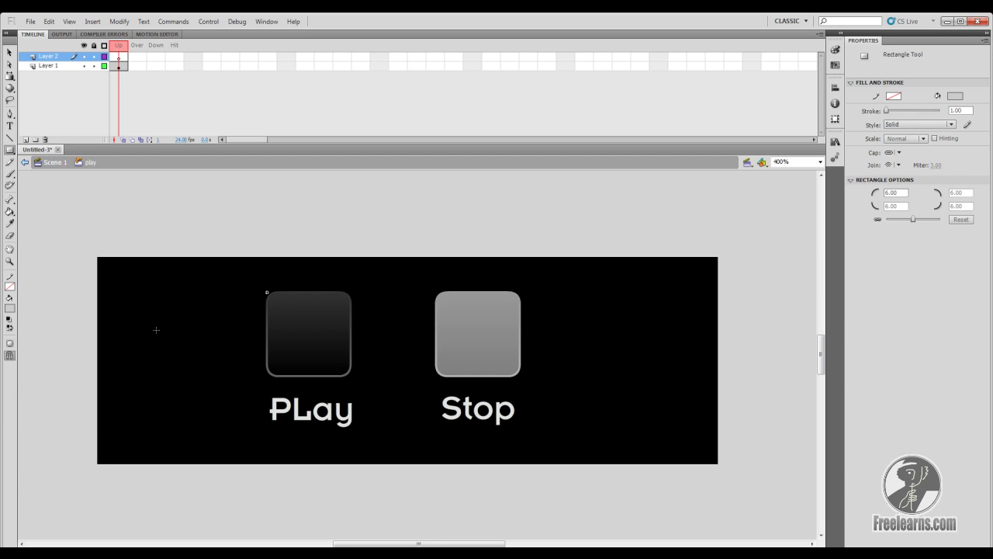
Step: With corner radius 0, draw a light grey square about 20.75 px wide beside the play button and reshape it into a right-pointing triangle
drag(156, 327, 210, 353)
key(ctrl+z)
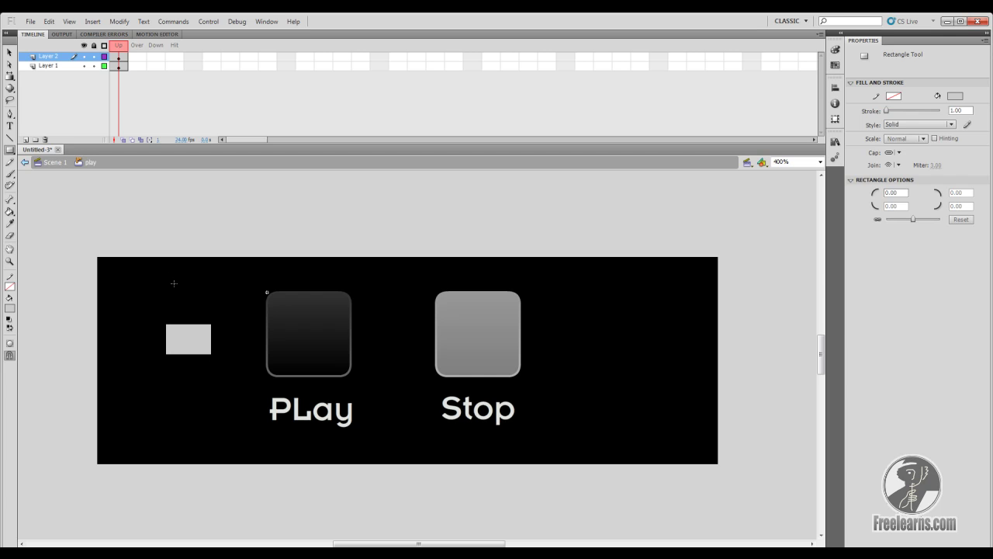
key(ctrl+z)
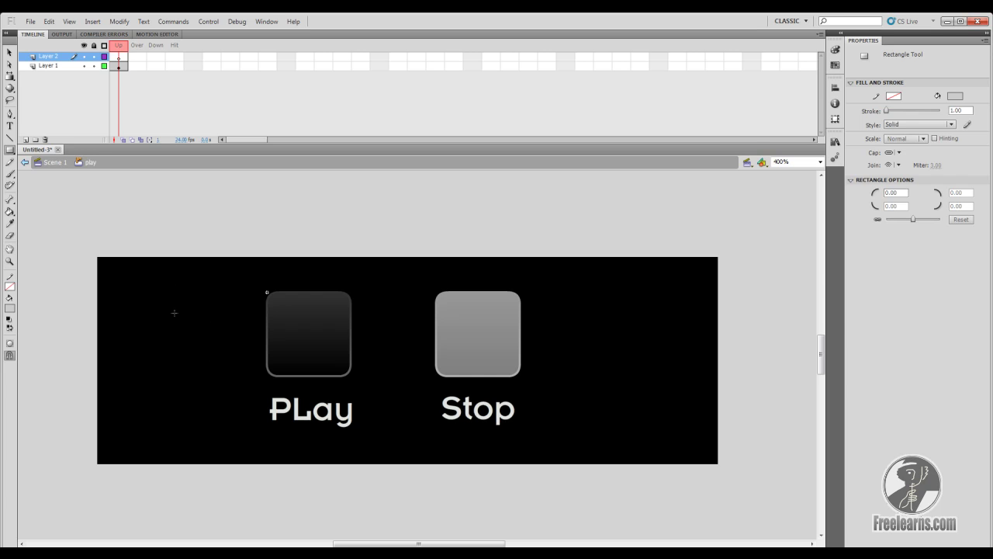
drag(164, 319, 208, 361)
key(v)
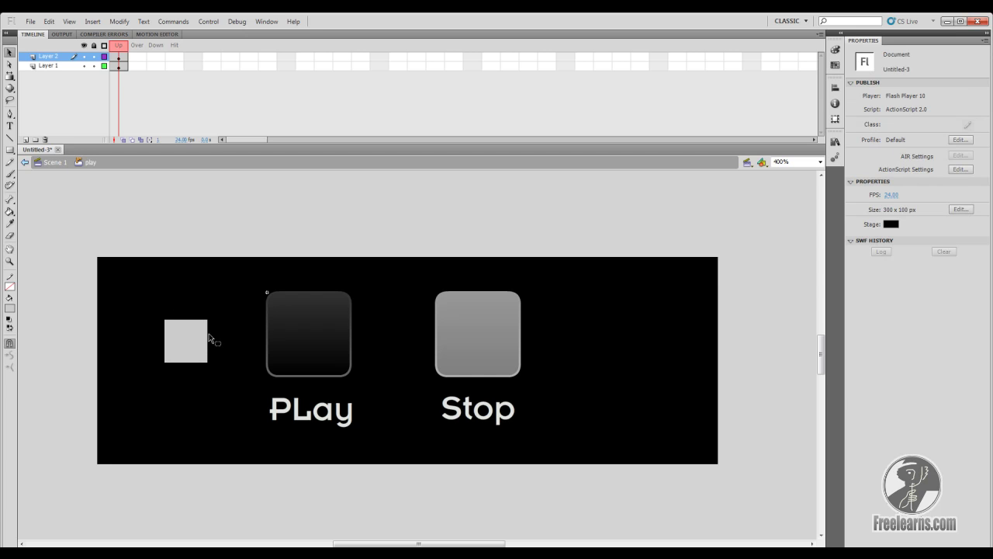
drag(207, 319, 207, 341)
click(188, 342)
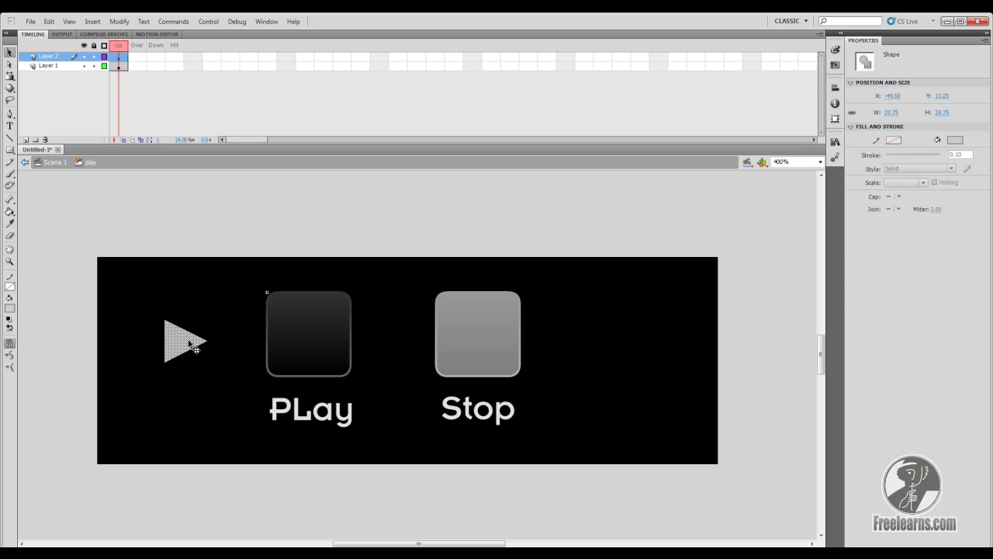
Step: Scale the triangle down to about 12.5 px, centre it on the play button at about X 15, Y 14, and return to Scene 1
key(q)
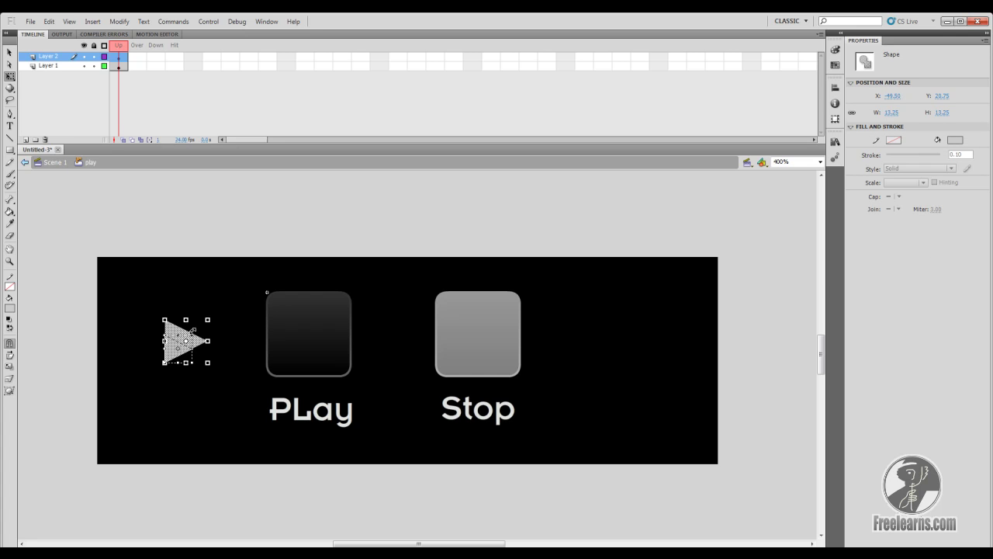
drag(207, 319, 310, 342)
key(v)
key(Right)
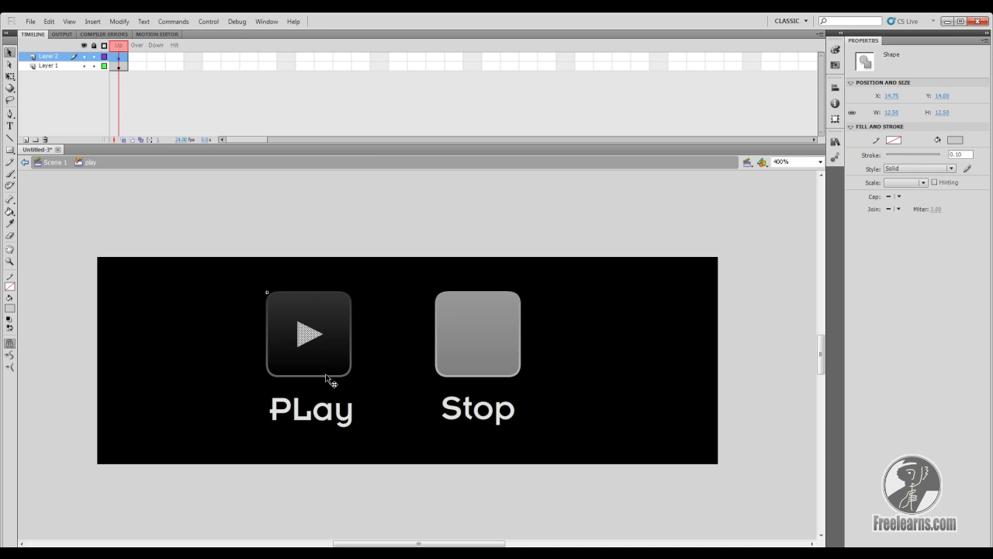
click(53, 163)
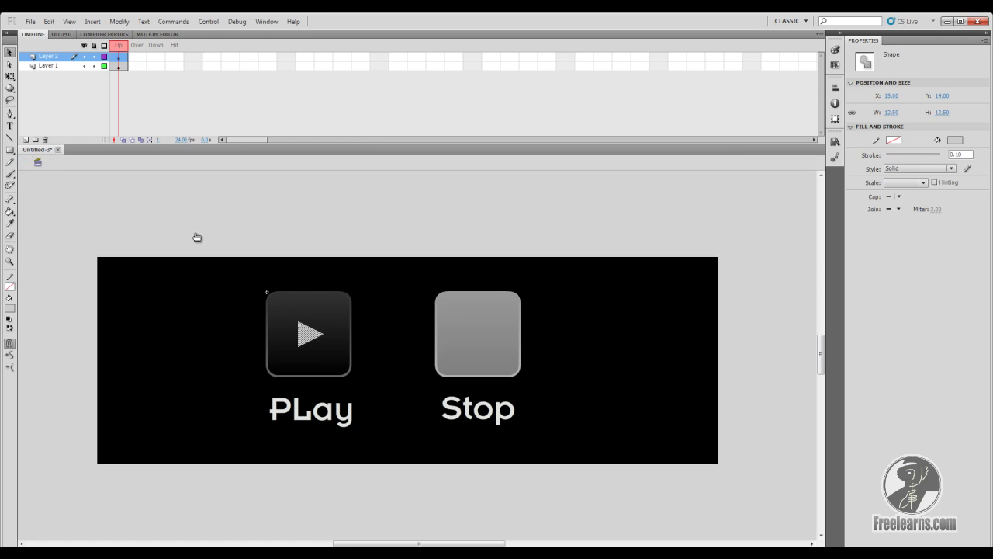
Step: On a new layer inside the stop button symbol, centre a light grey square about 10.25 px wide at X 15, Y 14.75, and return to Scene 1
click(513, 351)
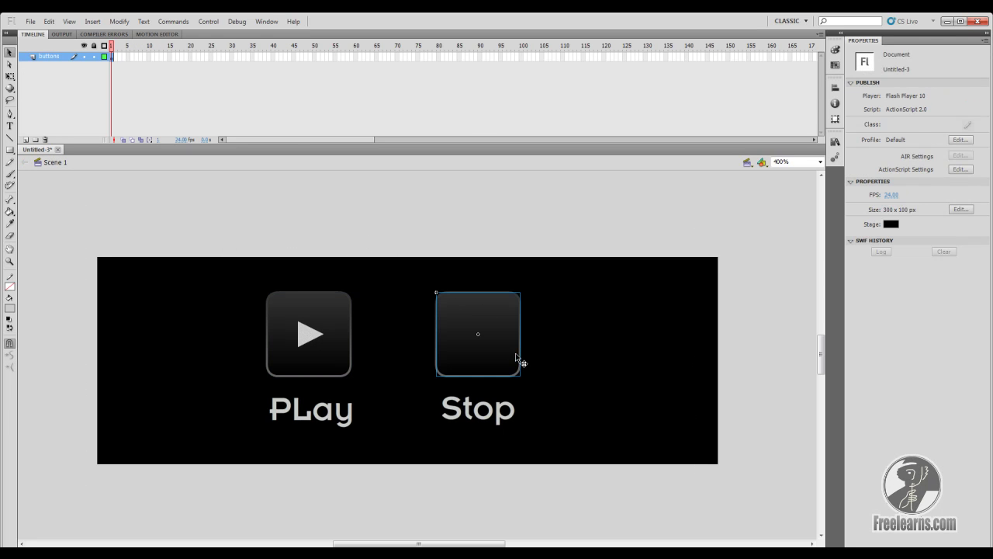
double_click(515, 359)
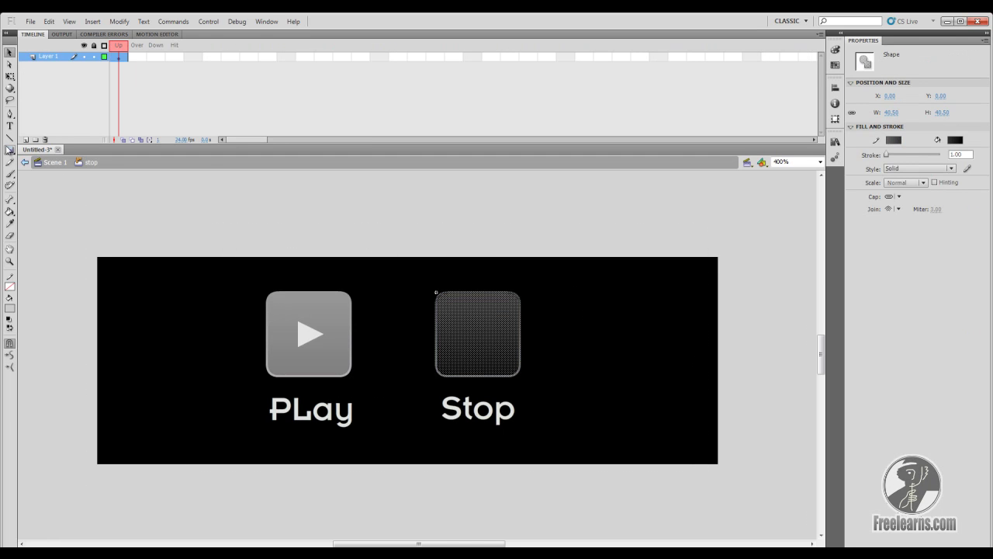
click(26, 140)
click(10, 150)
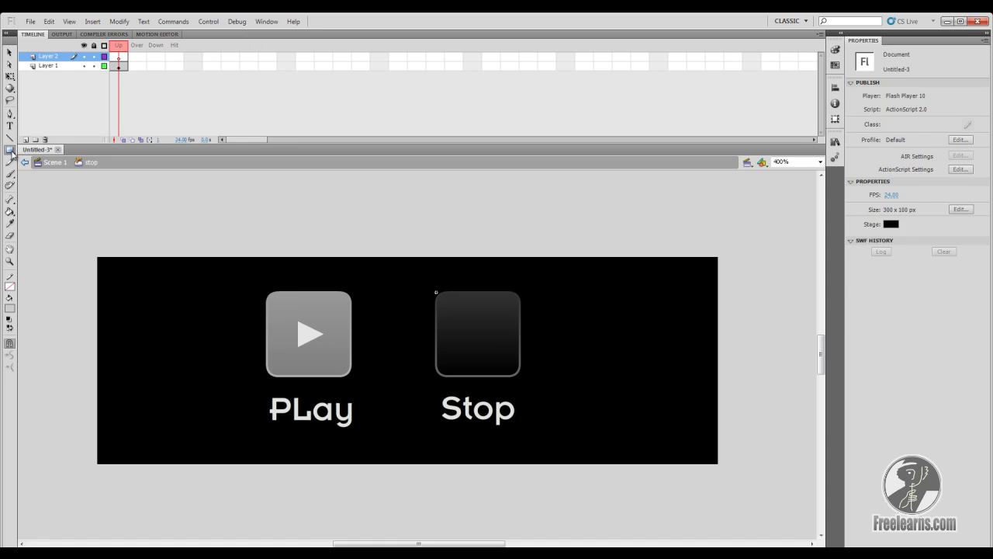
drag(595, 313, 479, 334)
key(v)
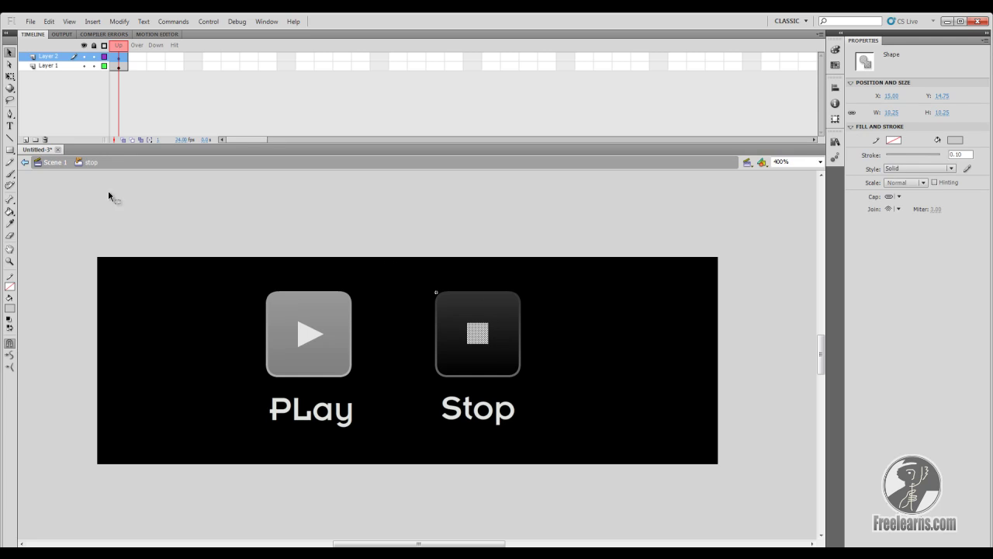
double_click(139, 226)
click(156, 235)
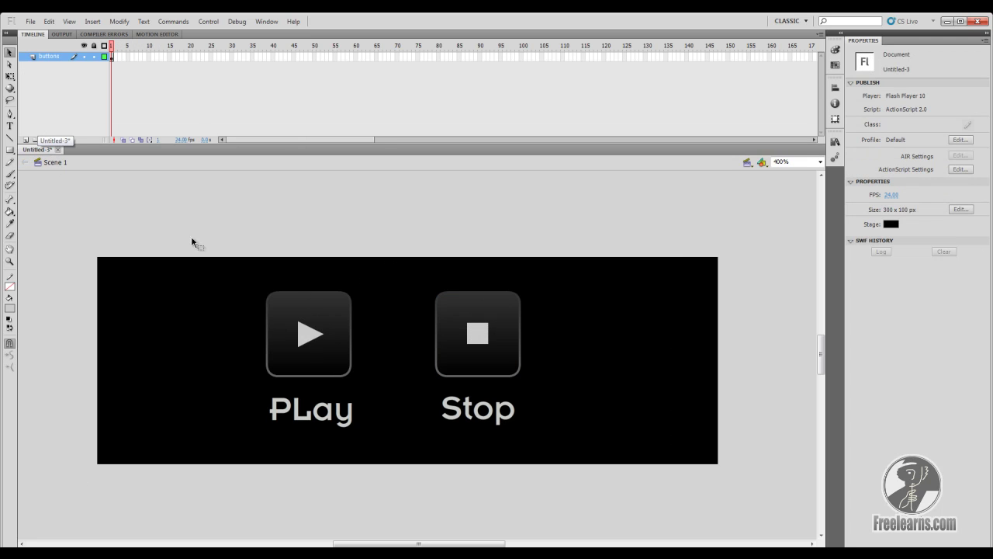
Step: Add a new layer above the buttons layer and name it AS2.0
click(26, 140)
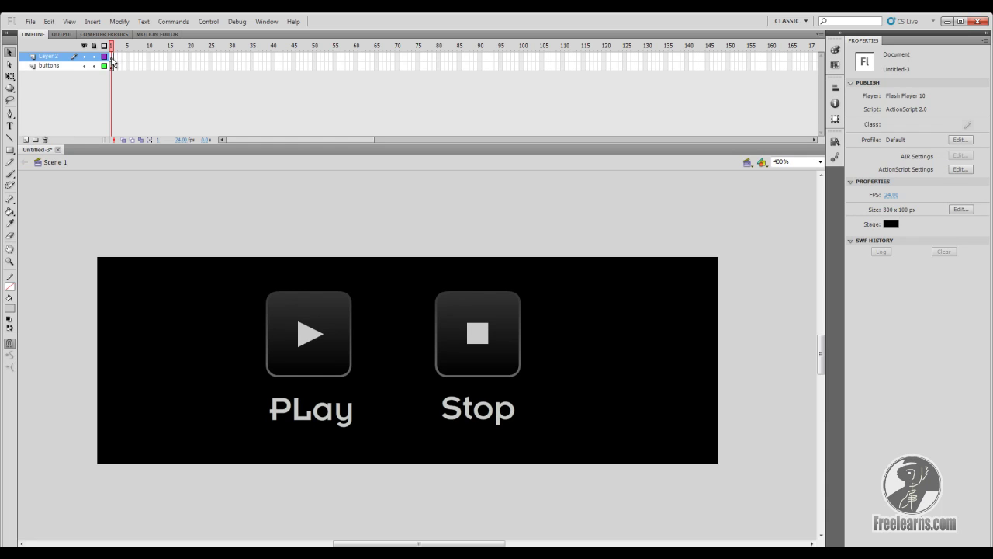
double_click(51, 56)
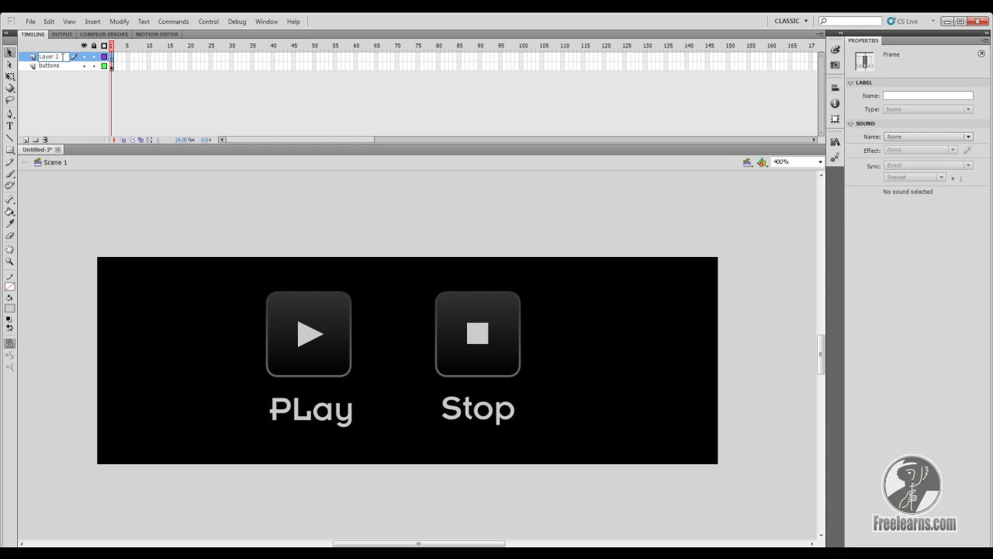
key(ctrl+a)
text(AS2.0)
key(Return)
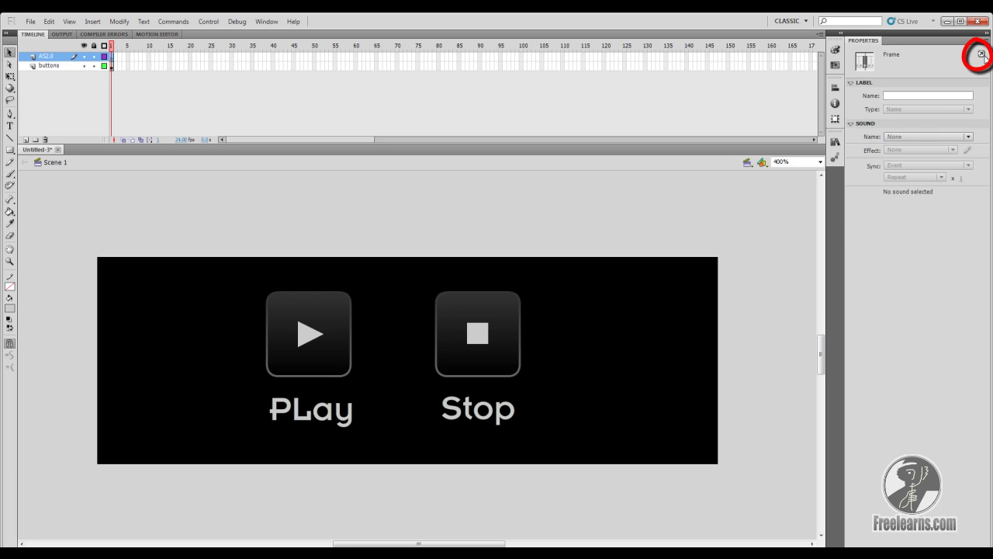
Step: Open the Actions editor for frame 1 of the AS2.0 layer and enter stop(); on the first line
click(266, 21)
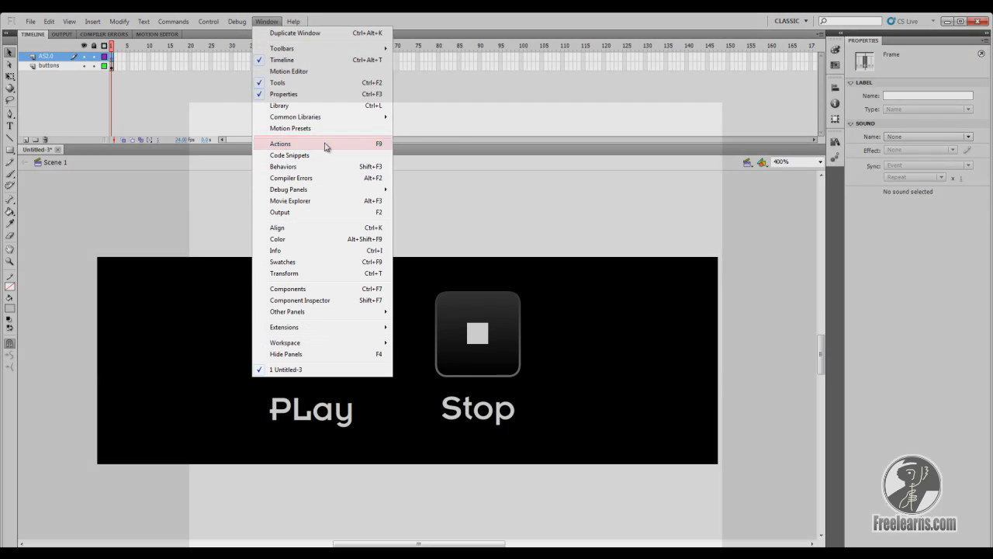
click(326, 145)
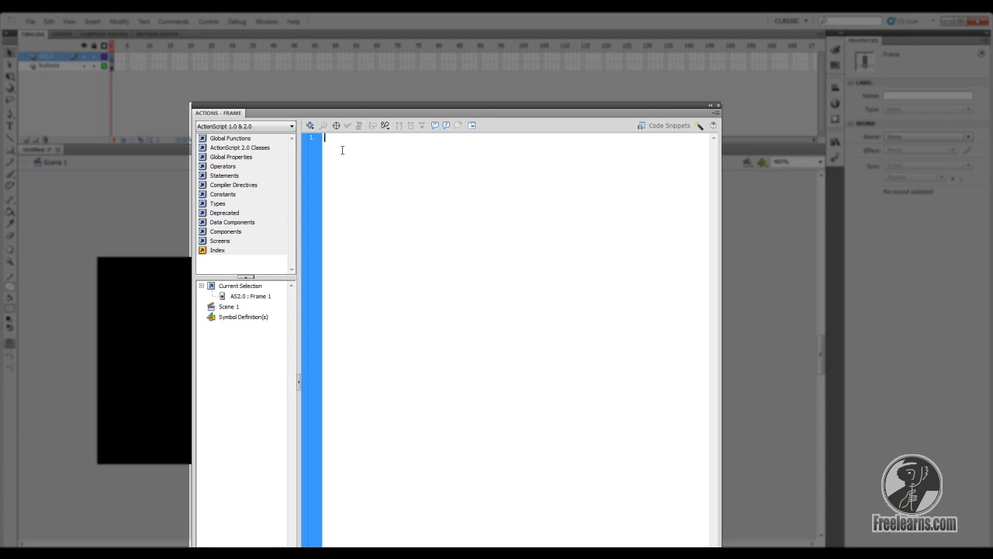
text(stop)
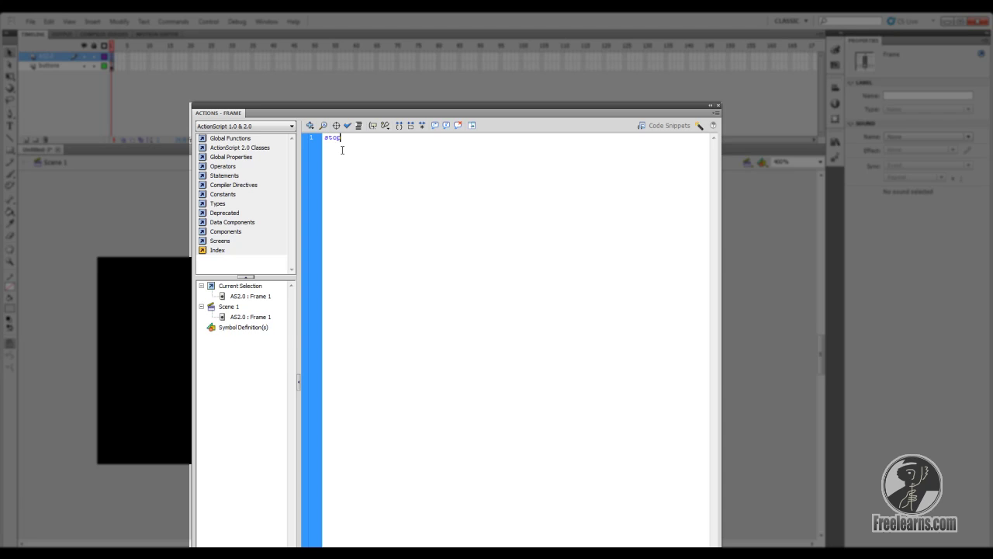
text(())
Step: Below the stop call and a blank line, declare the sound object with var Song:Sound = new Sound();
text(var)
text( sc)
text(ng)
text(:)
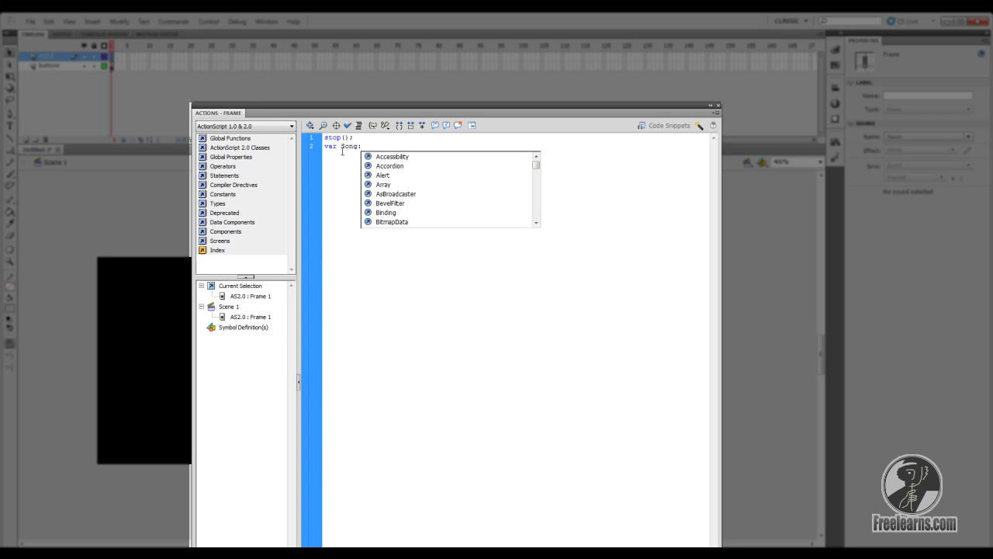
text(sound)
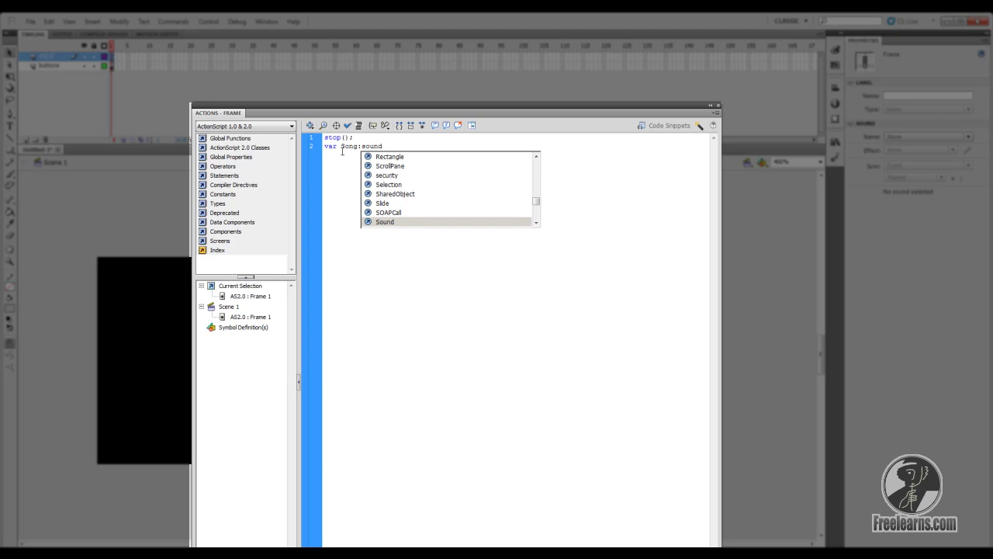
key(Return)
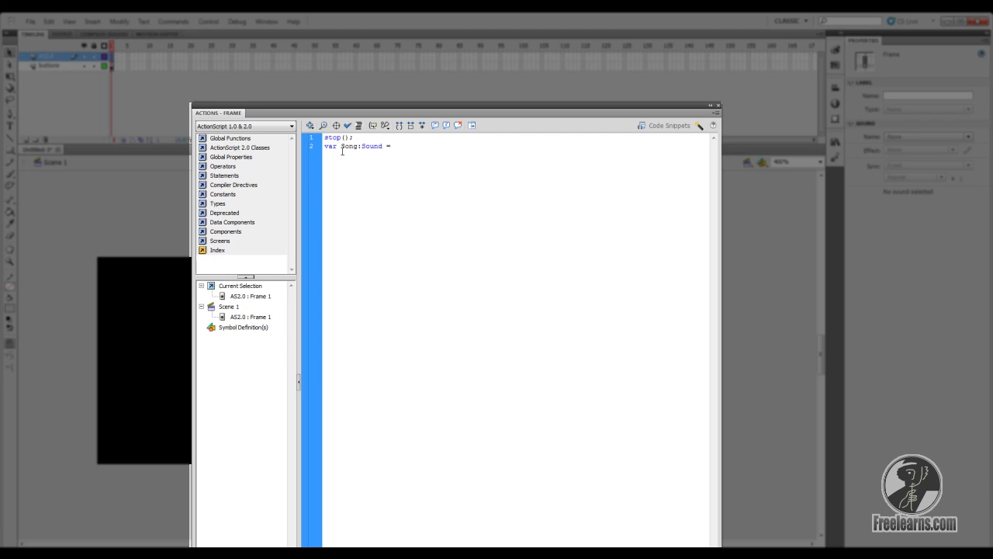
text(= new )
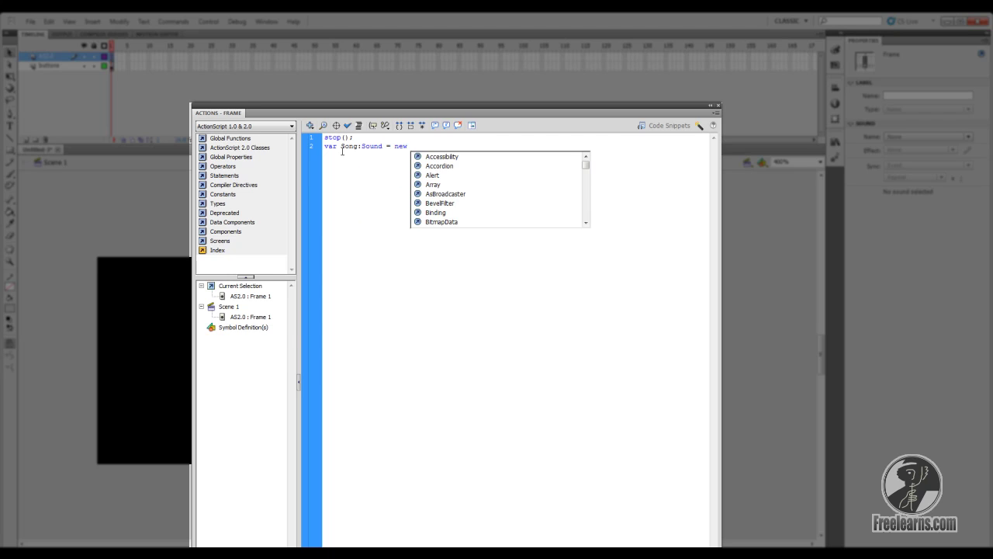
text(sound)
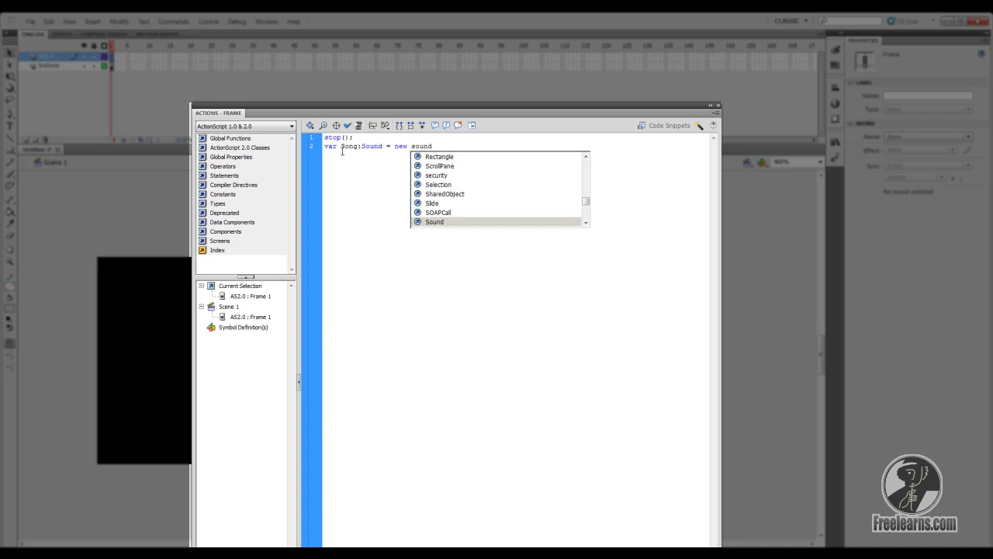
key(Return)
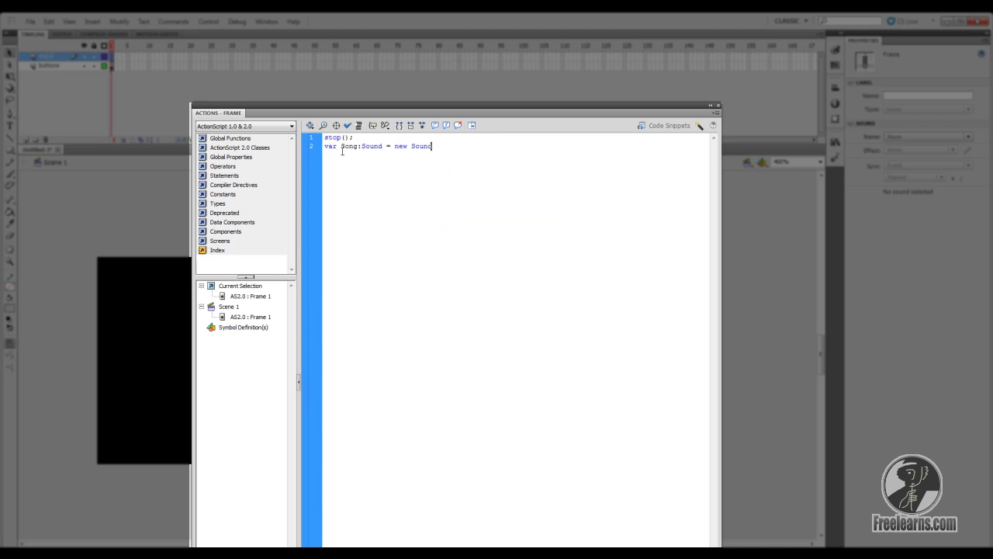
text(();)
key(Return)
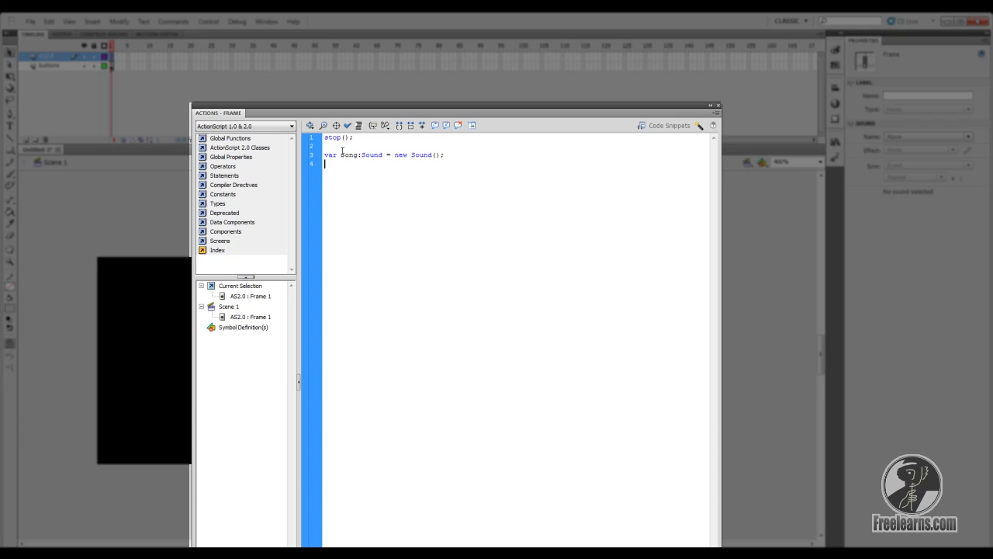
Step: Below the Song declaration, add an attach call with an empty identifier: Song.attachSound("");
text(o)
text(ng)
text(:att)
key(BackSpace)
key(BackSpace)
key(BackSpace)
key(BackSpace)
text(.)
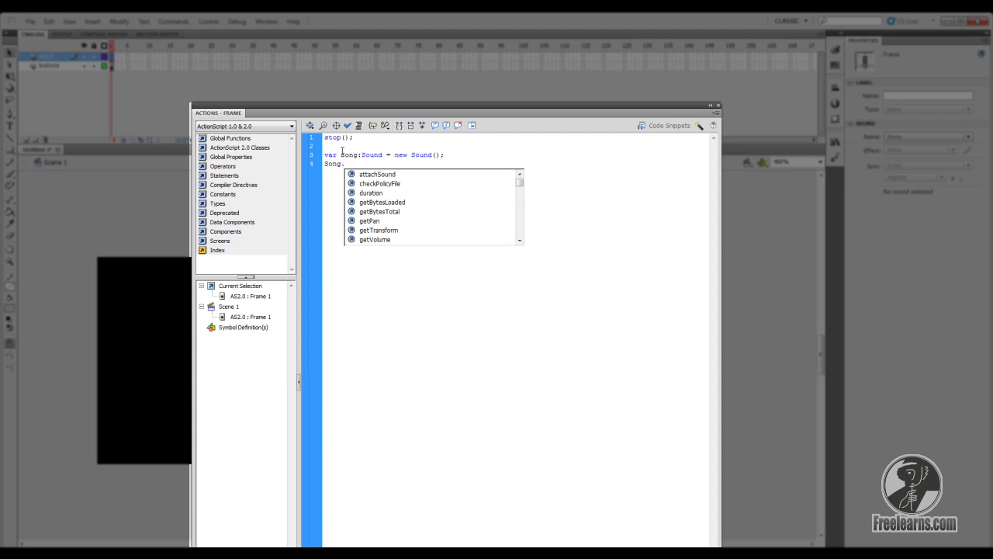
key(Down)
key(Return)
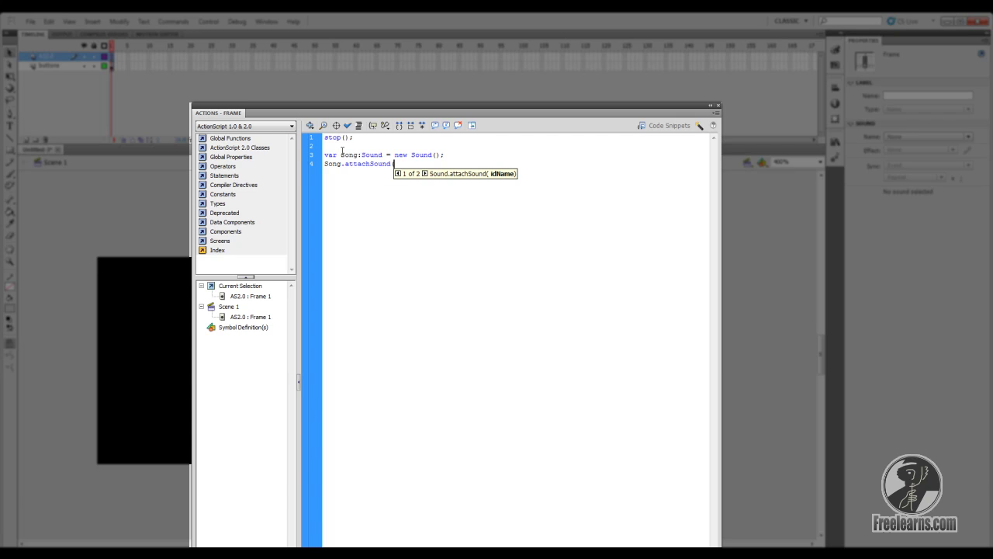
text("");)
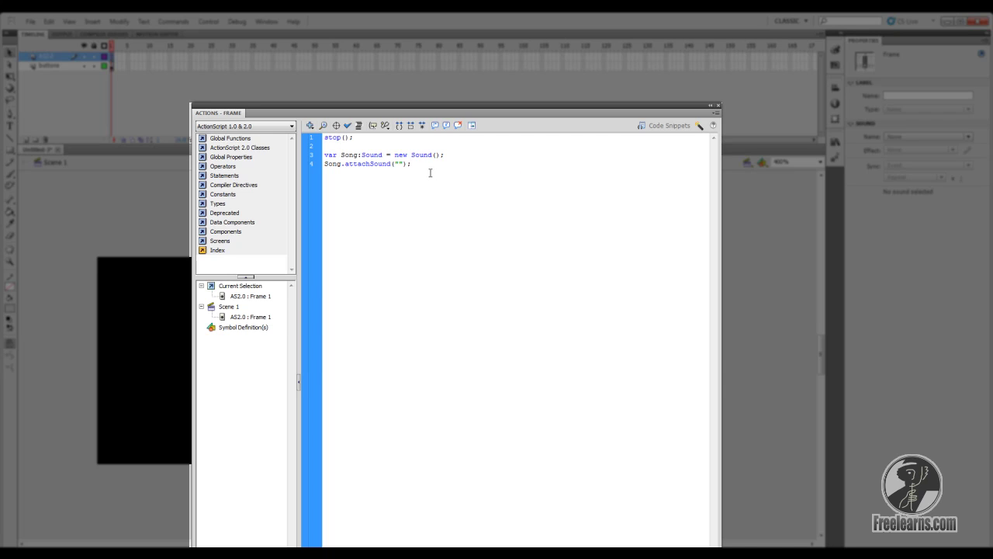
Step: Fill the empty quotes of the attachSound call with the placeholder text اسم السورة أو الموسيقى
click(404, 164)
text(بل)
text( ا)
text(لصوت)
text(أو ال)
text(موسيقى)
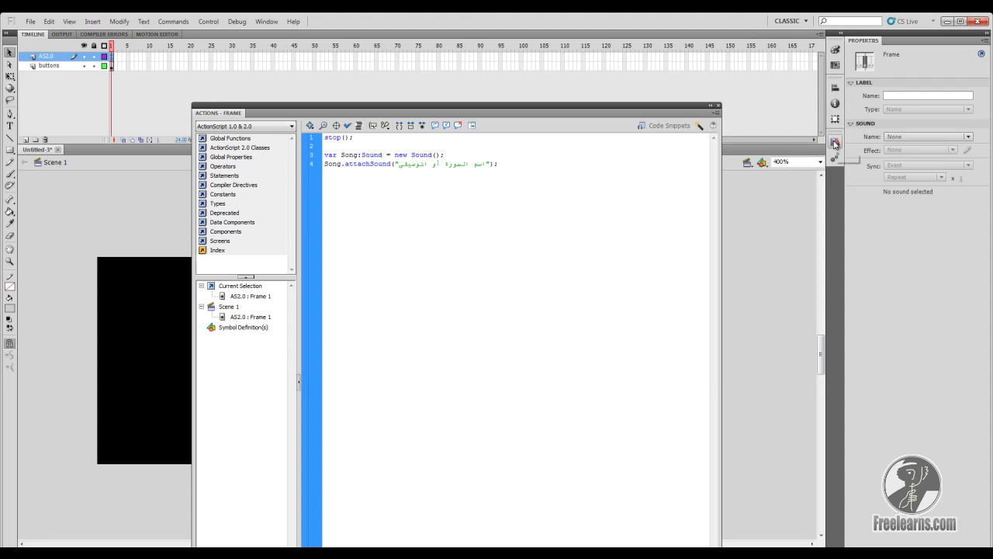
Step: Import the sound file TvQuran.com__118 from the TvQuran.com_6 folder on the Tutorials (G:) drive into the library
click(835, 142)
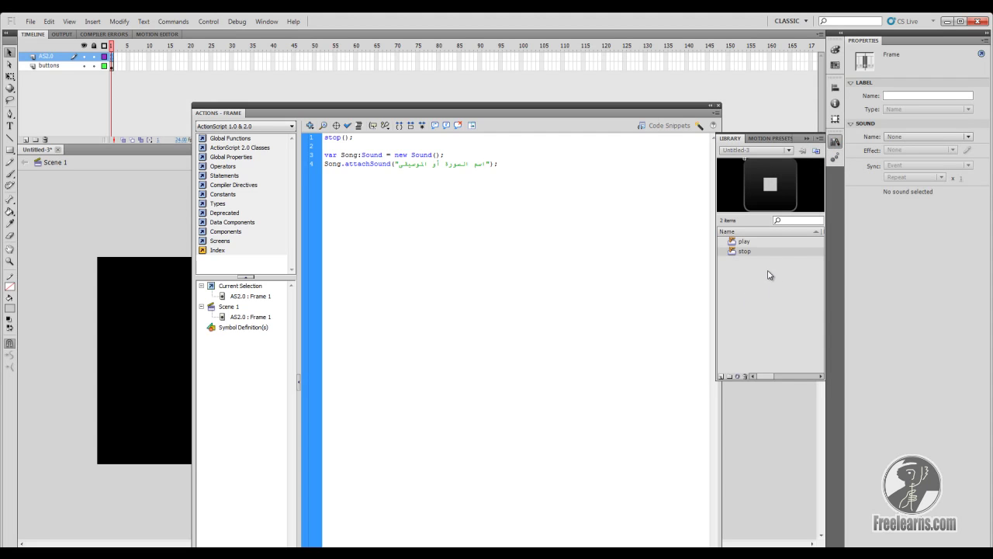
click(809, 140)
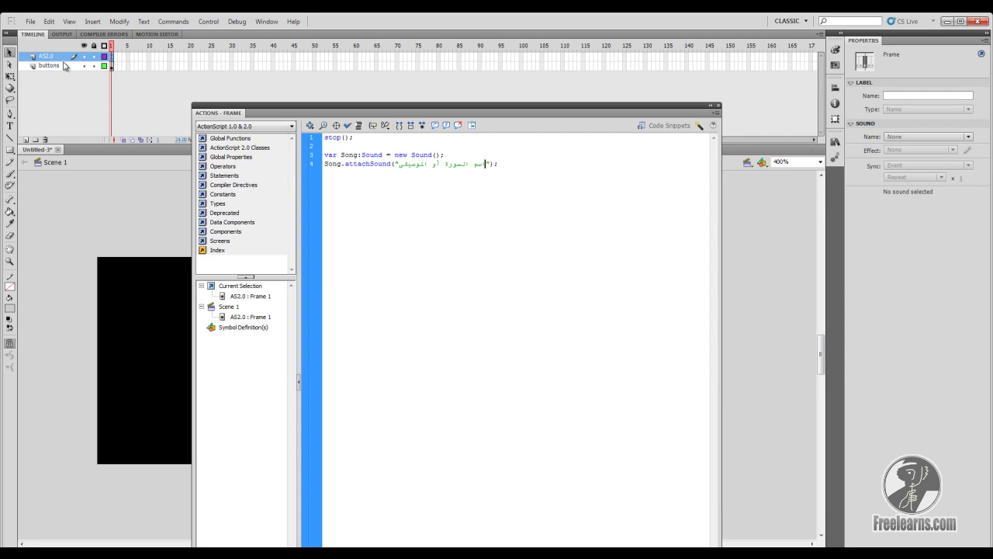
click(31, 22)
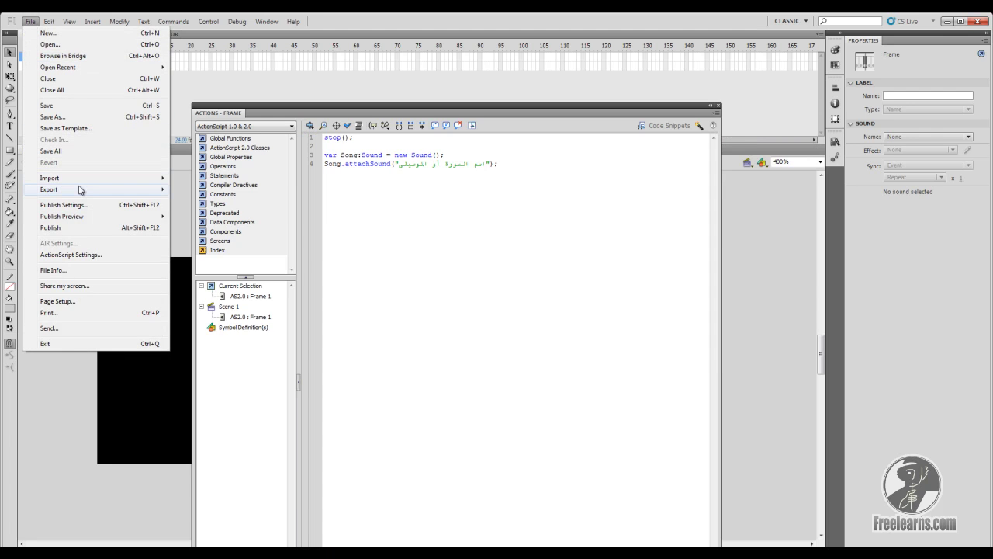
mouse_move(118, 184)
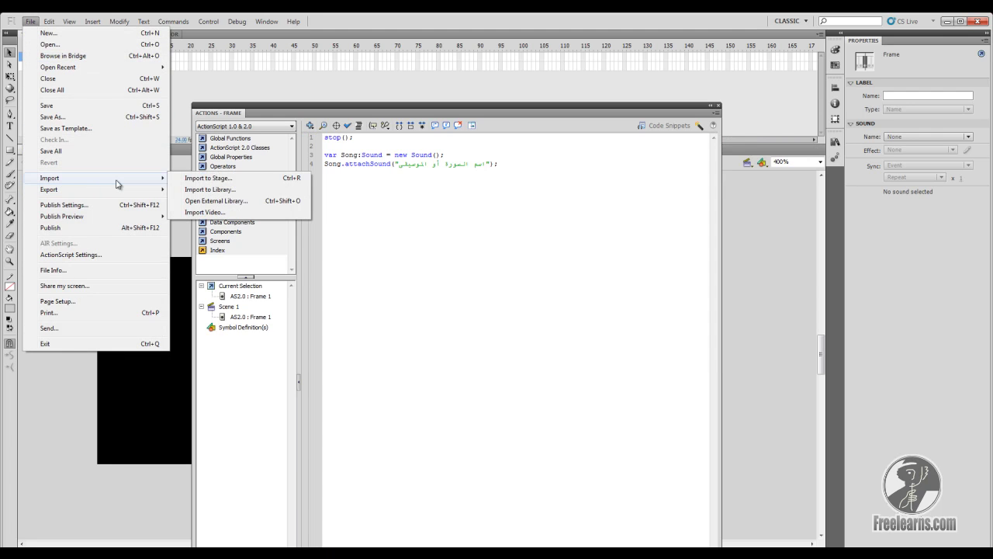
click(230, 189)
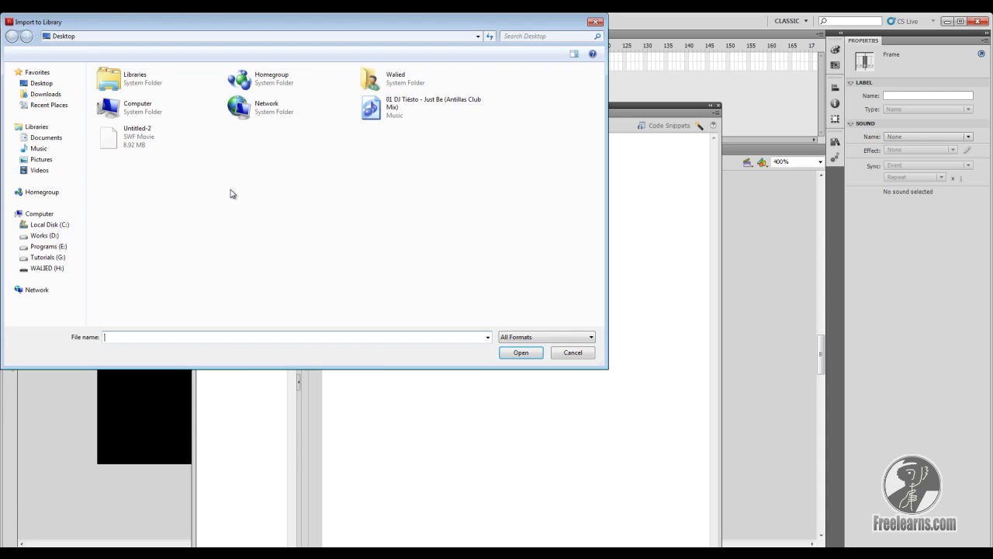
double_click(127, 109)
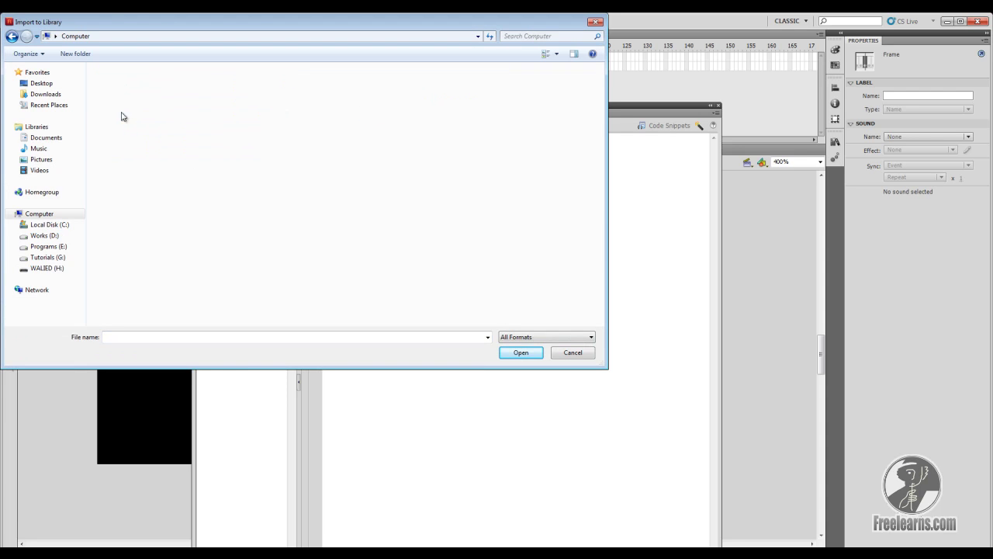
double_click(152, 126)
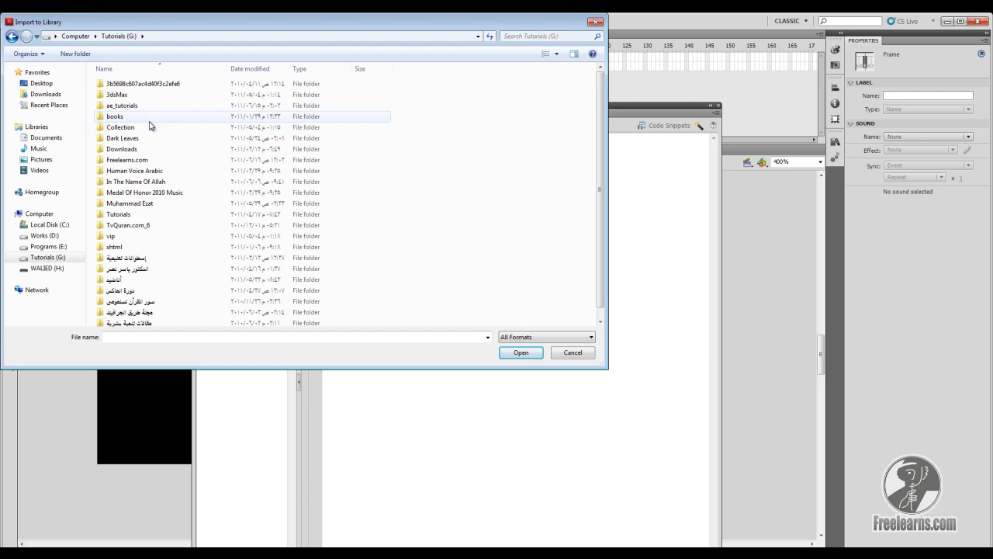
double_click(195, 224)
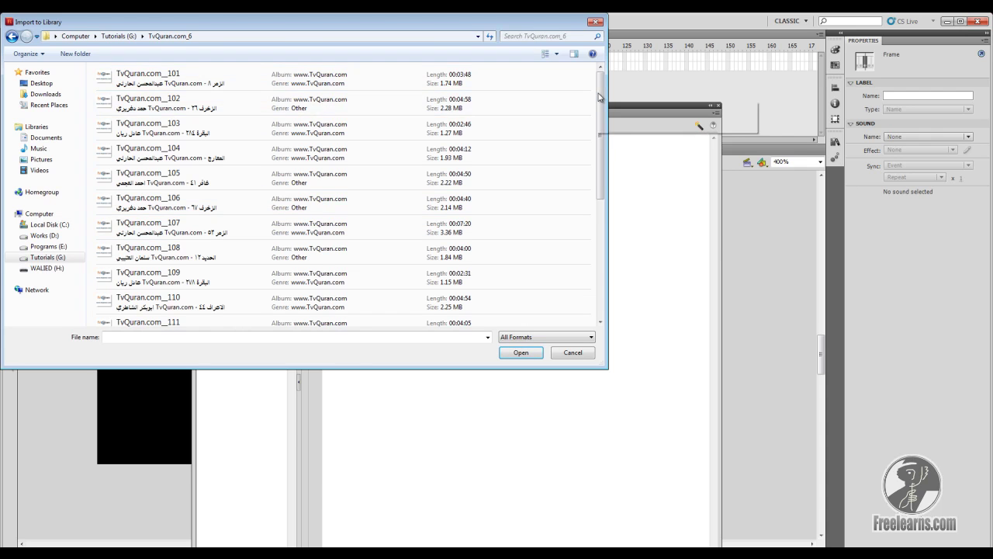
drag(597, 99, 598, 215)
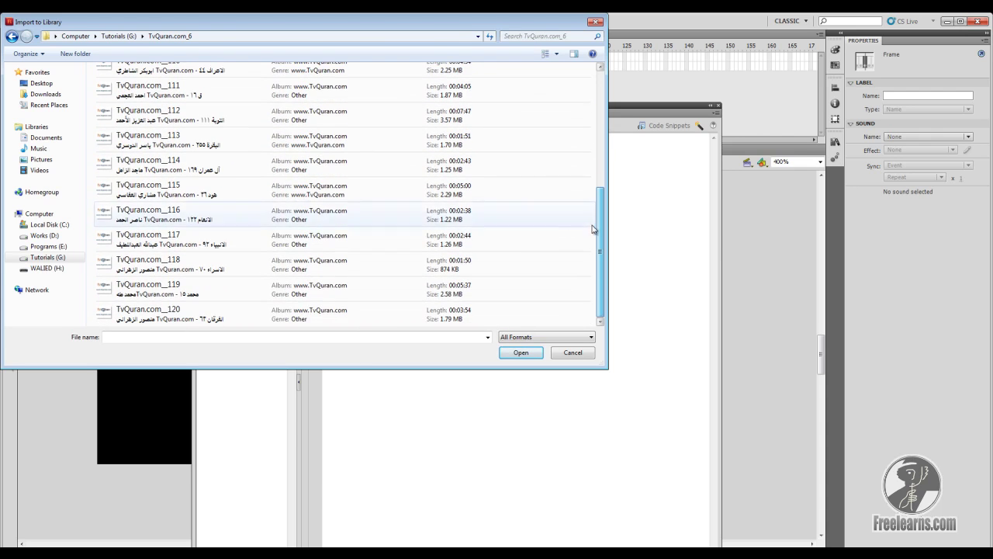
click(163, 264)
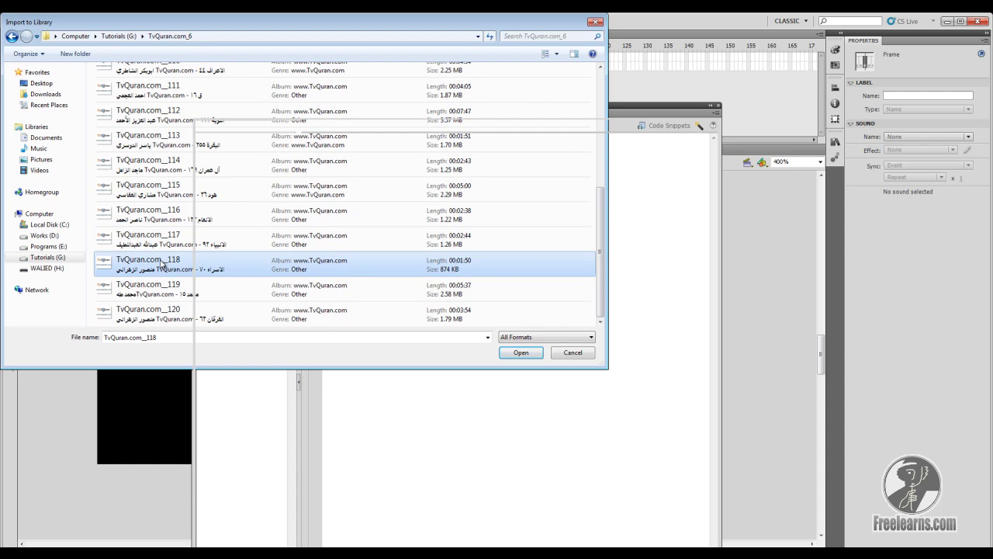
double_click(165, 261)
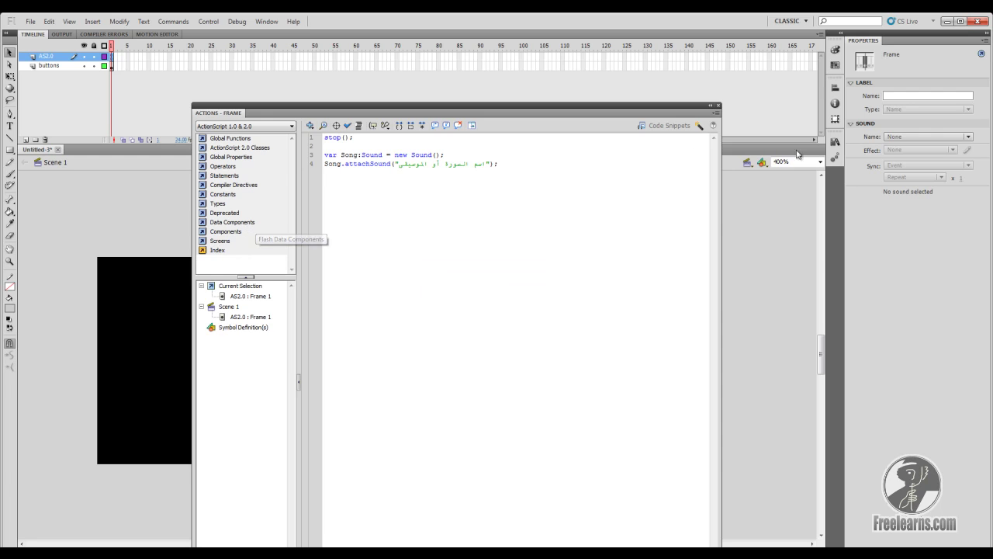
Step: Enable Export for ActionScript in the properties of the imported TvQuran.com__118.mp3 sound, keeping the default identifier
click(836, 143)
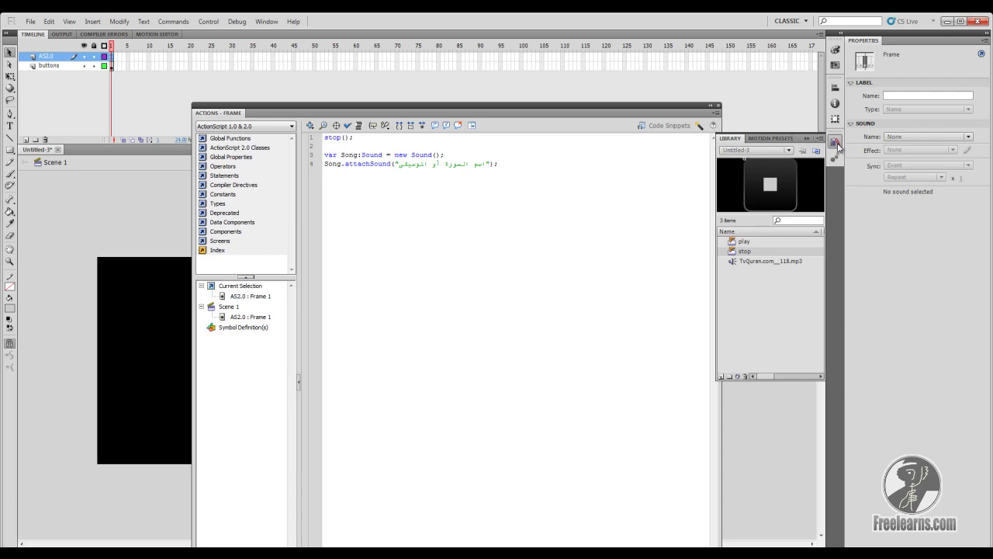
click(749, 263)
right_click(748, 265)
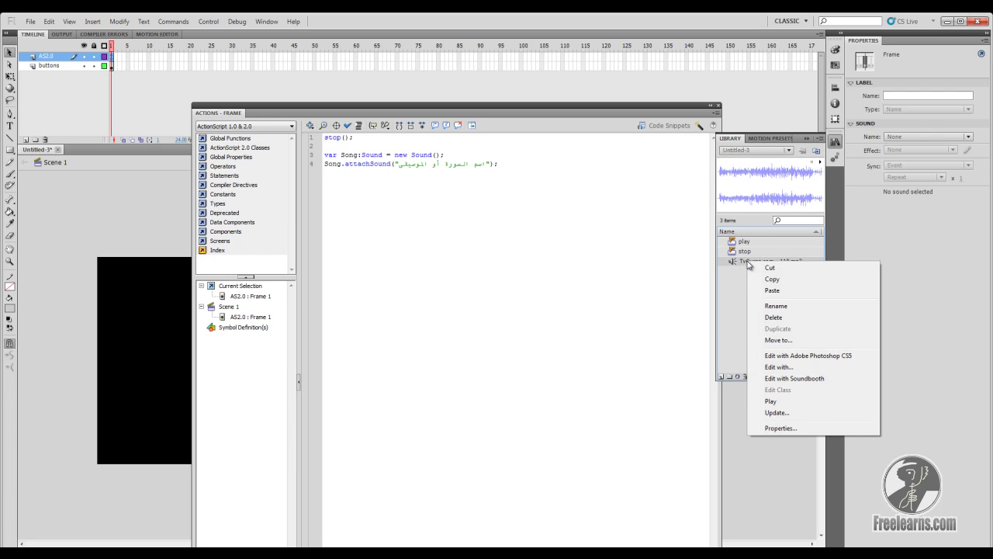
click(780, 428)
click(433, 324)
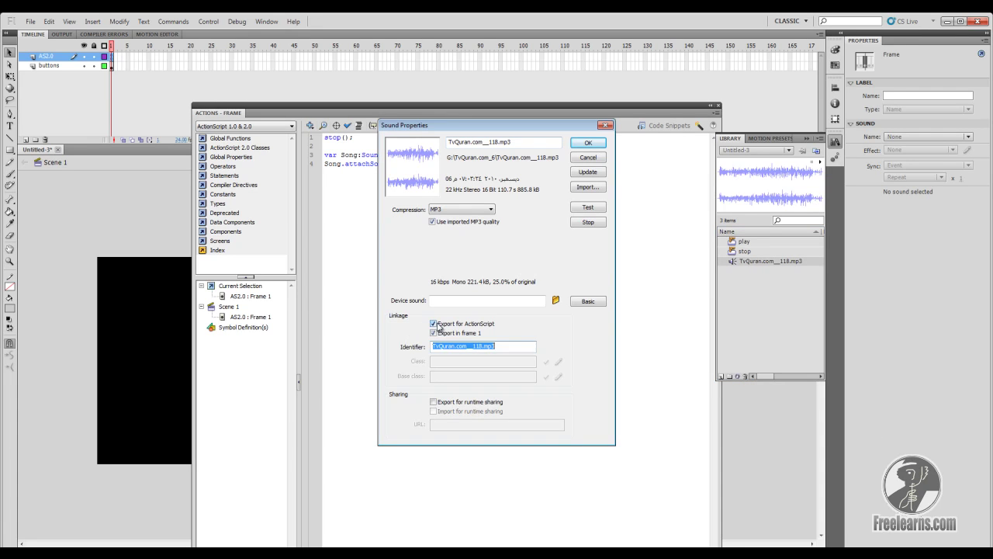
click(584, 143)
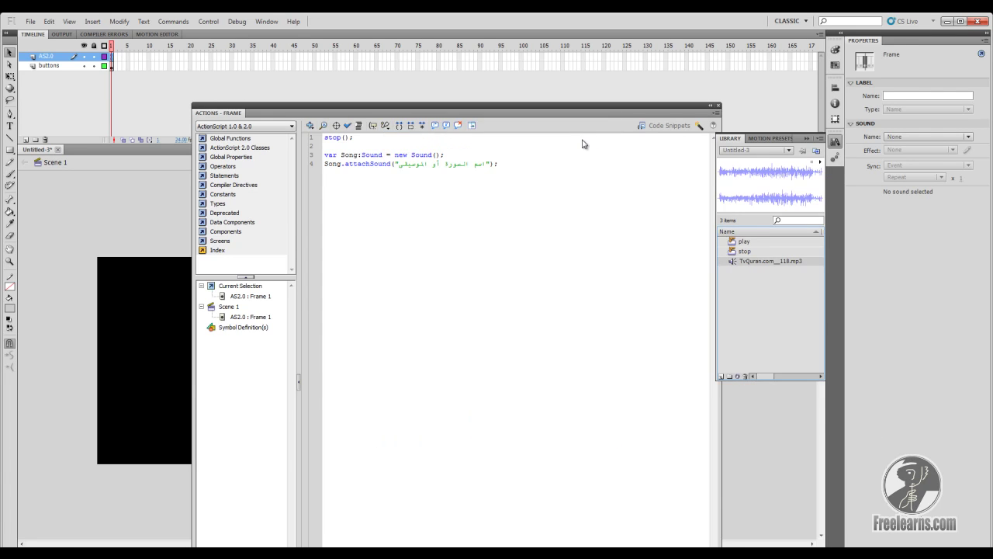
Step: Copy the sound's library name and replace the placeholder in the attachSound call with TvQuran.com__118.mp3
right_click(744, 263)
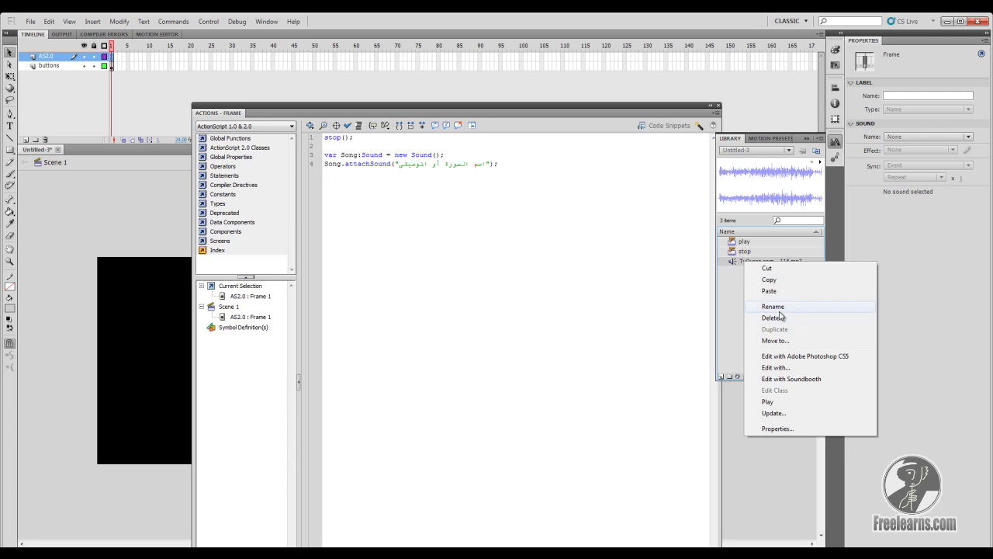
click(779, 307)
right_click(797, 262)
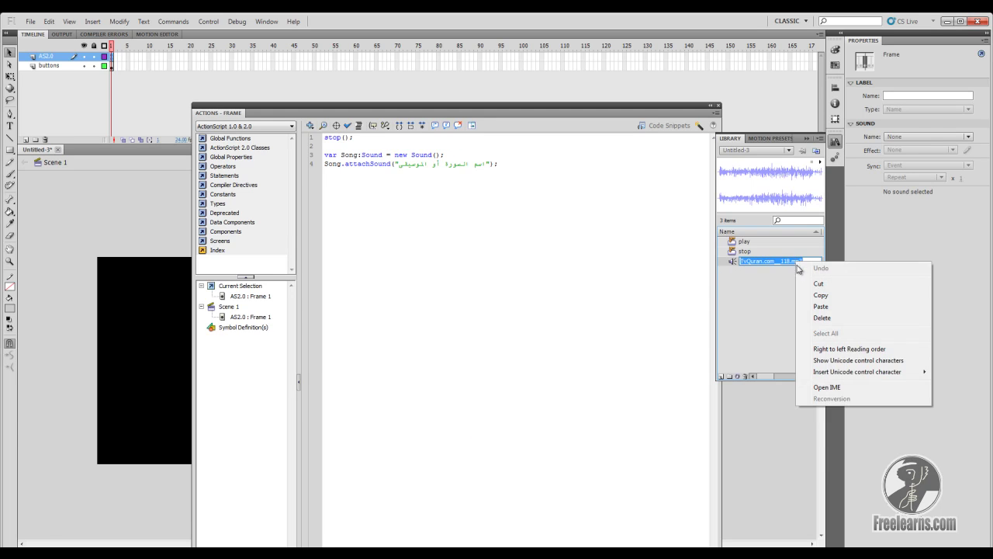
click(816, 296)
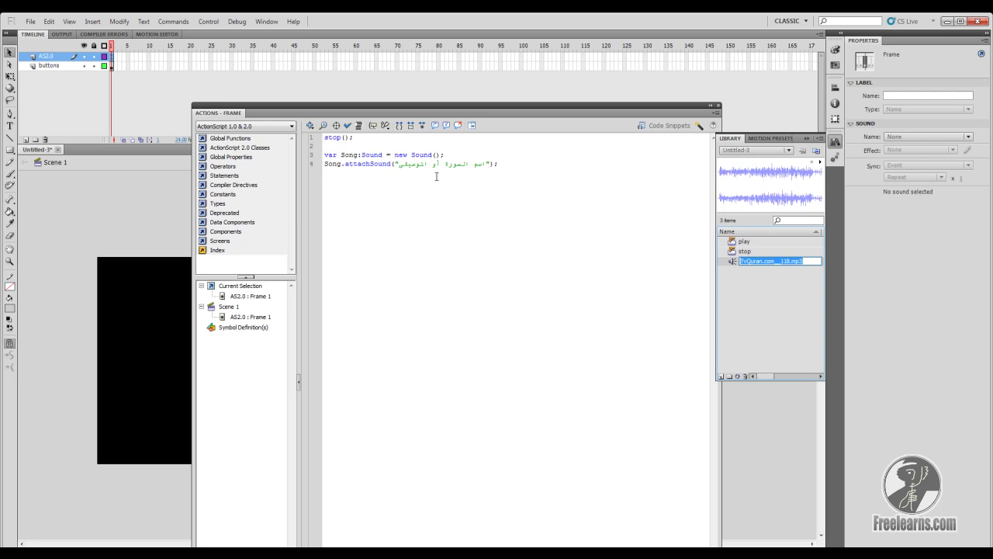
drag(398, 165, 488, 165)
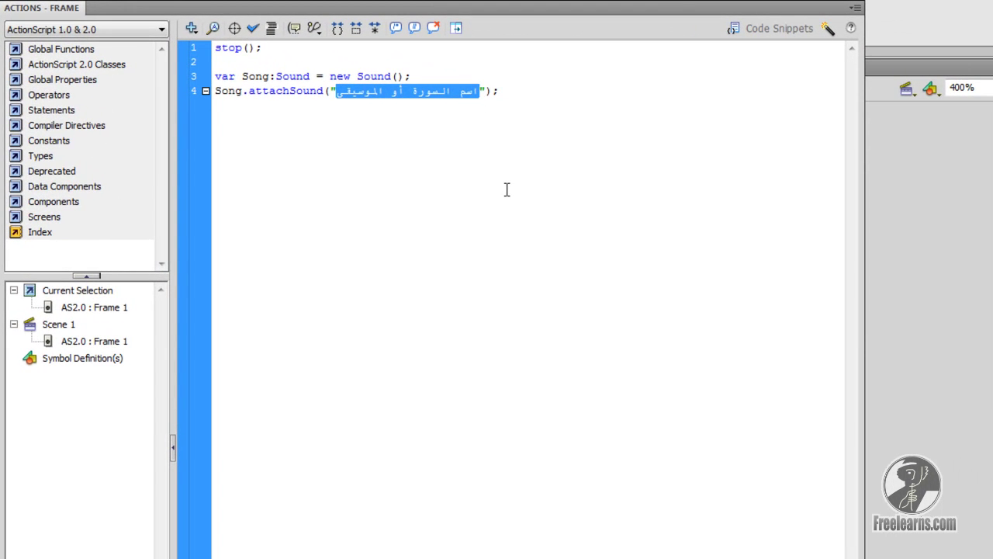
key(ctrl+v)
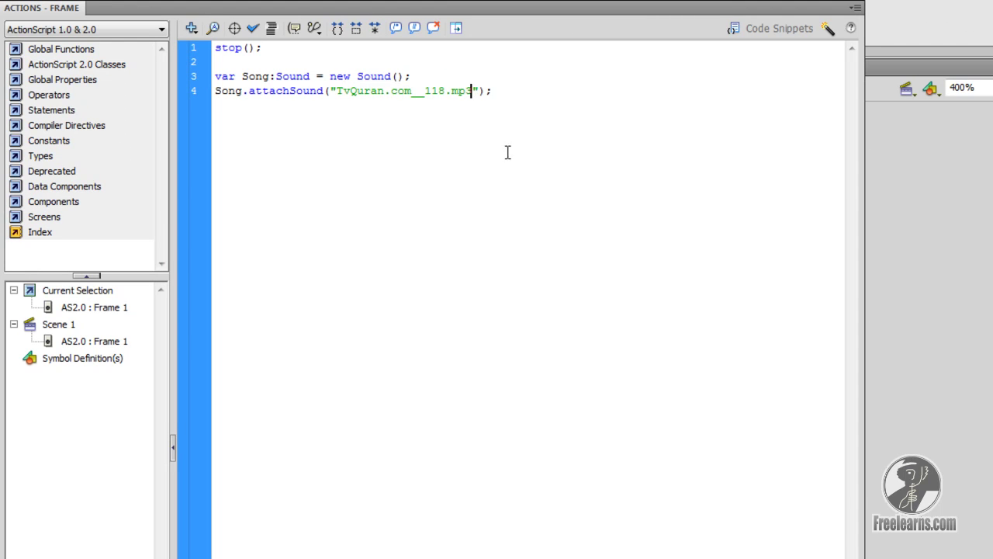
Step: Below the attachSound line, add an empty release handler for the play button: play_btn.onRelease = function (){ }
key(Return)
text(play_btn)
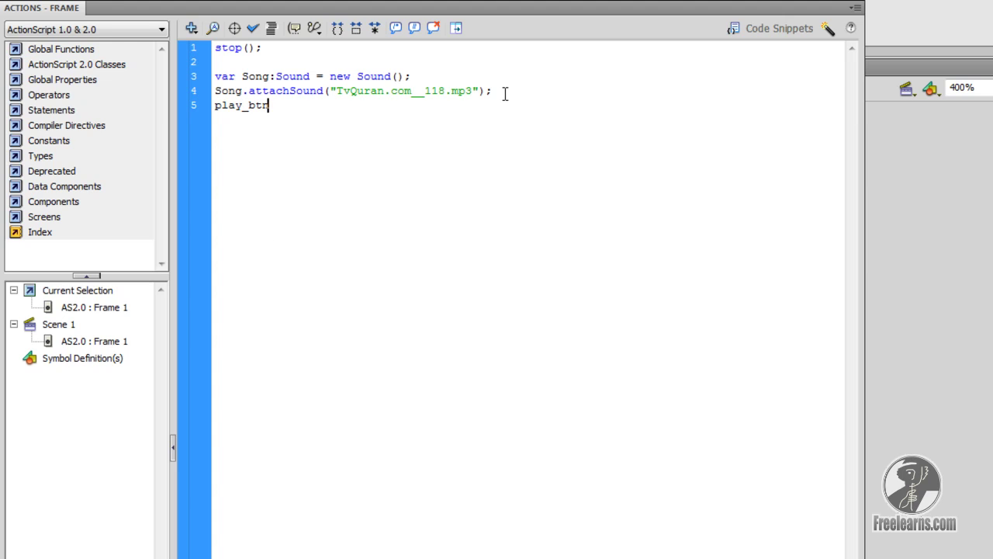
text(.)
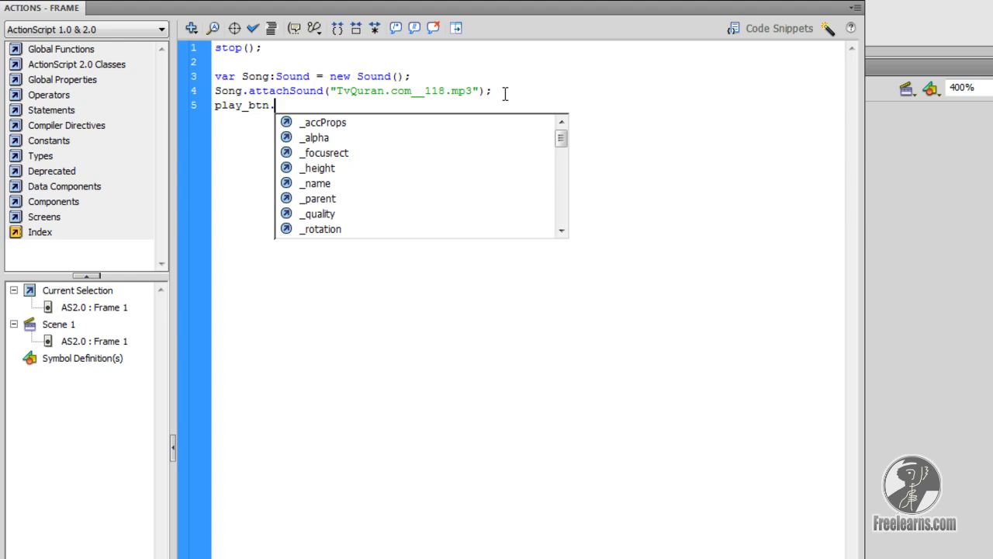
text(onRe)
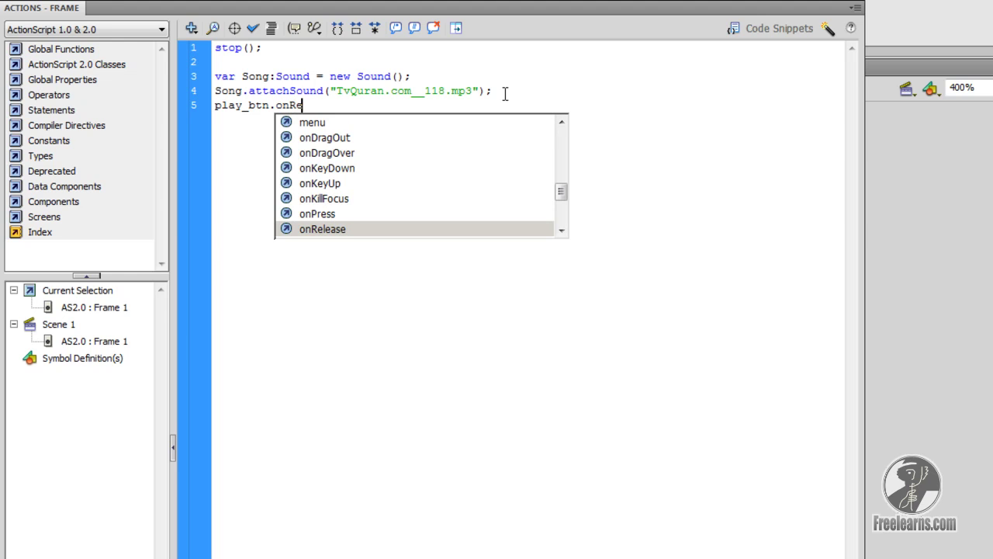
key(Return)
text(=)
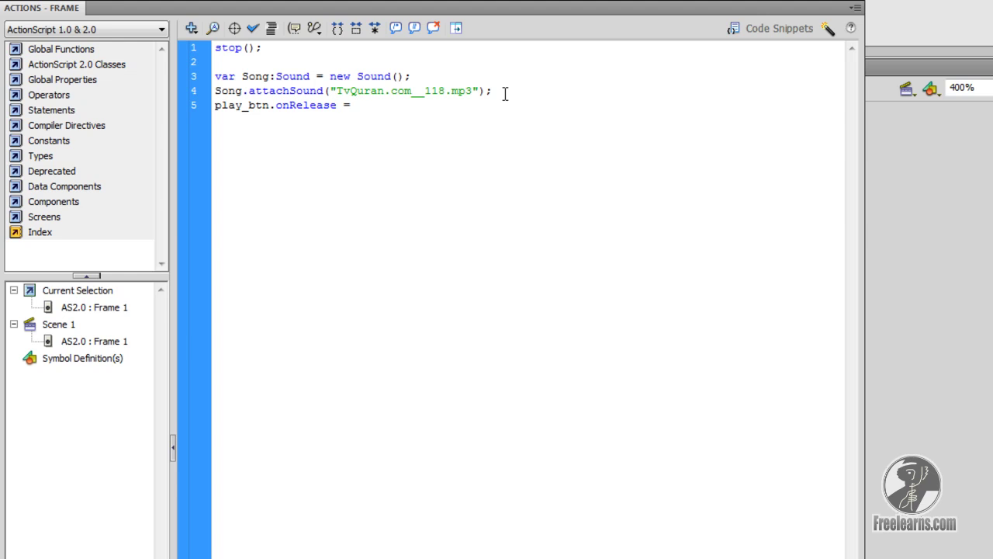
text( function (){})
key(Return)
key(Return)
Step: Inside the play_btn release handler, start the sound with Song.start();
text(Song.)
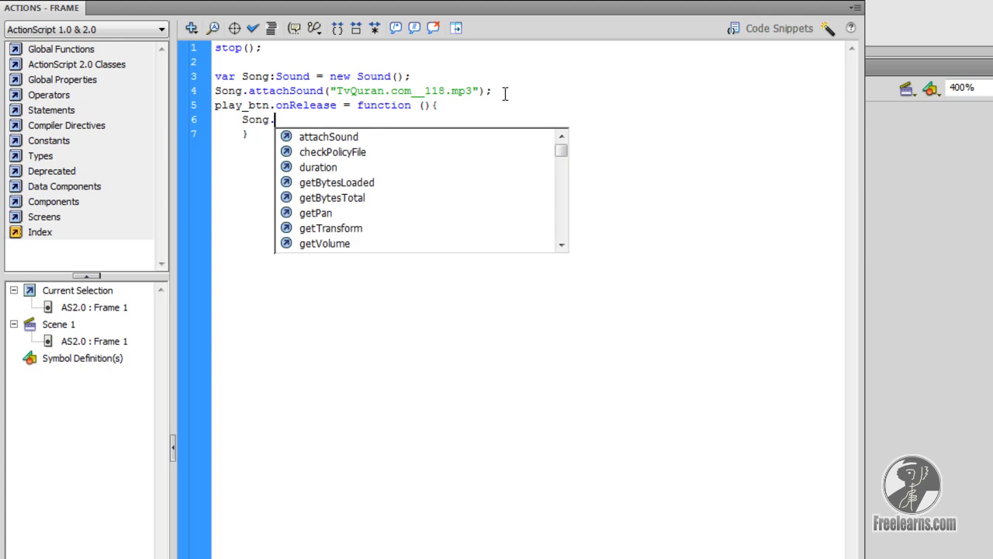
text(start)
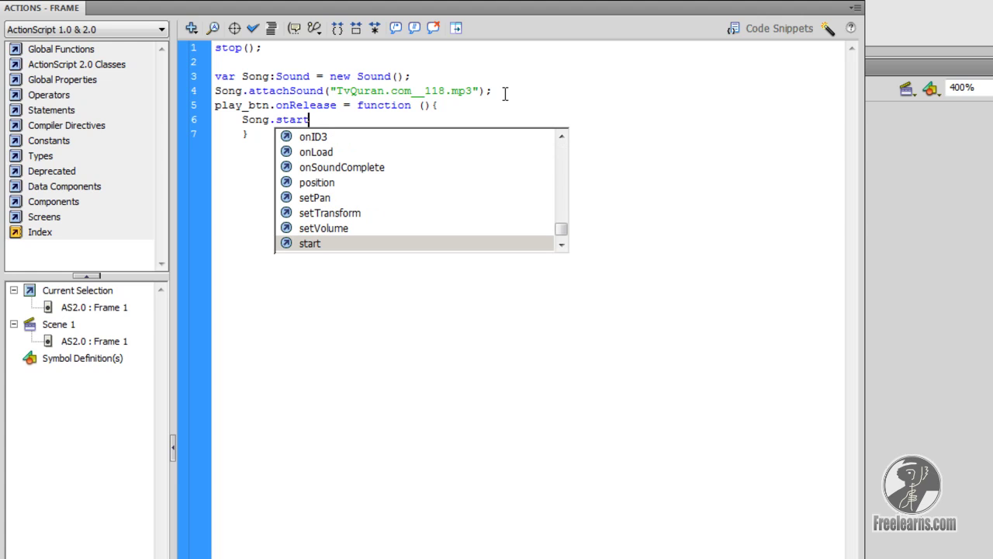
text(()
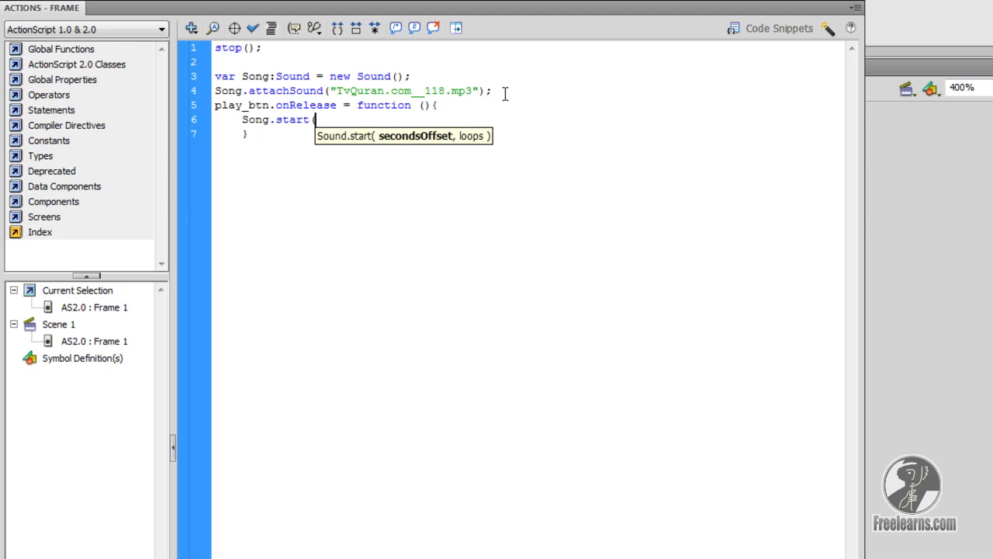
text();)
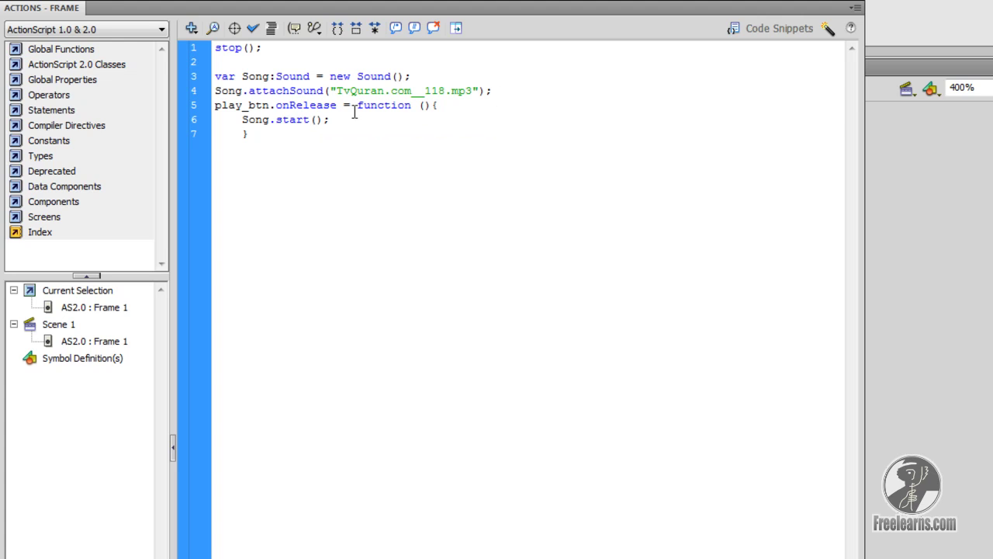
Step: Duplicate the whole play_btn.onRelease handler on the line directly below its closing brace
drag(252, 133, 208, 113)
key(ctrl+c)
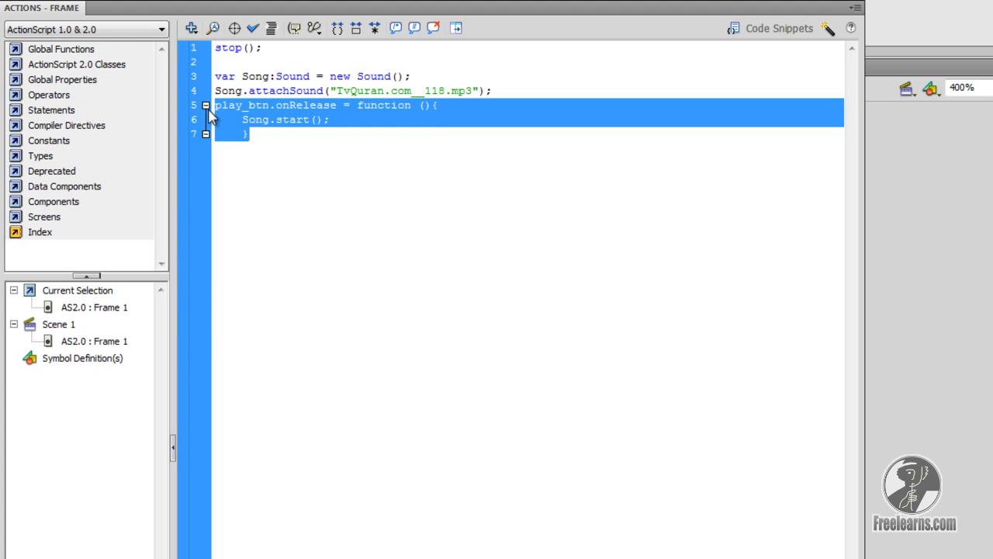
click(256, 133)
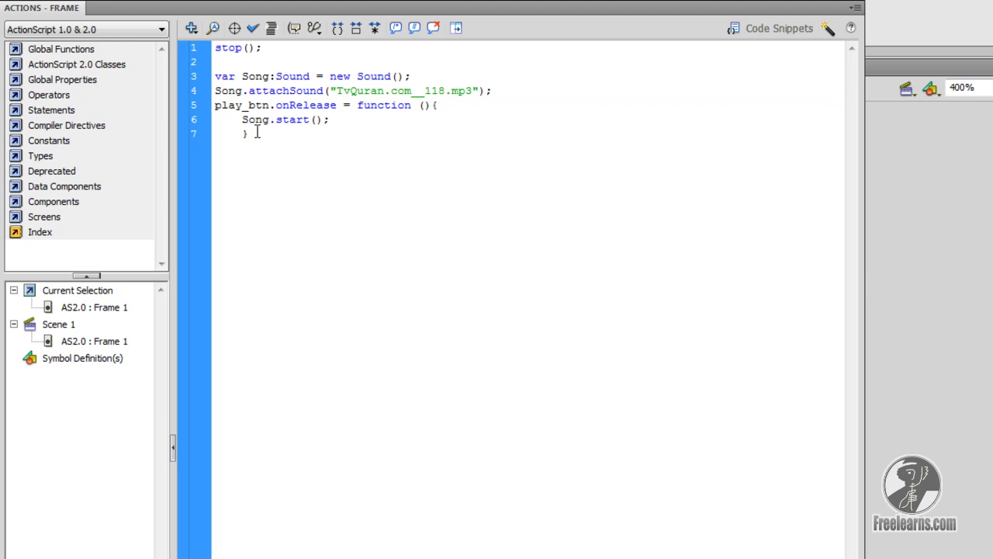
key(Return)
key(BackSpace)
key(ctrl+v)
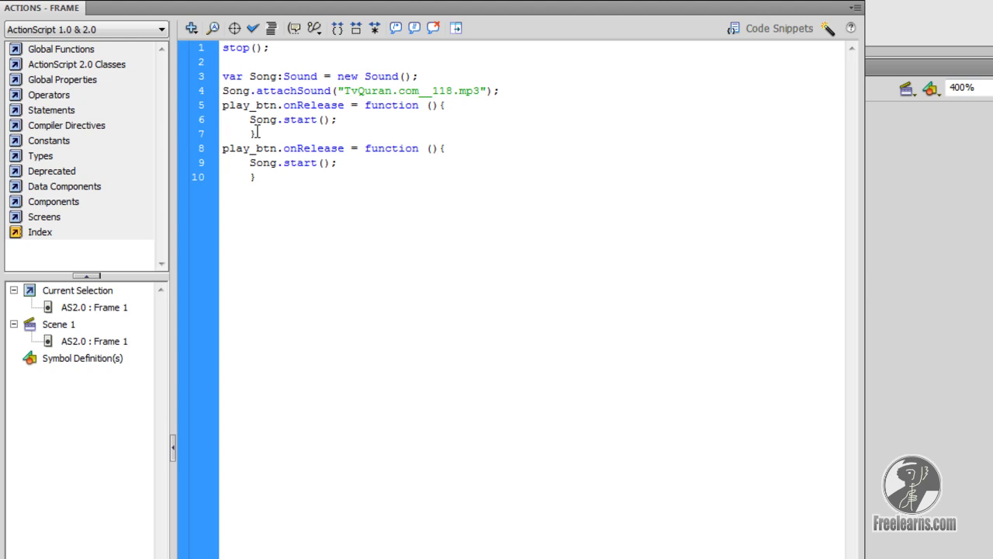
Step: Turn the duplicated handler into a stop handler by renaming its target to stop_btn and changing its call to Song.stop();
drag(222, 149, 249, 154)
key(BackSpace)
text(stop)
click(256, 193)
key(Return)
drag(283, 163, 319, 162)
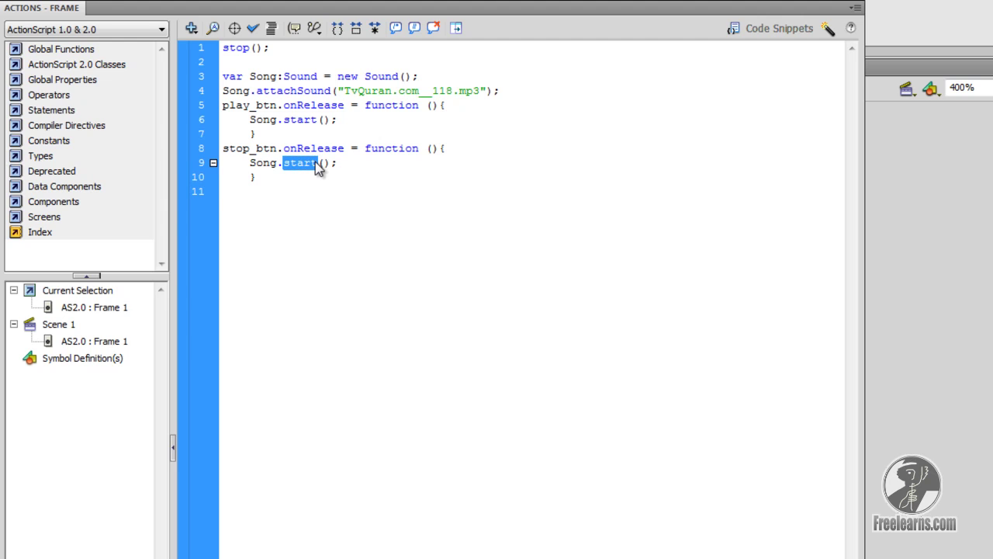
text(stop)
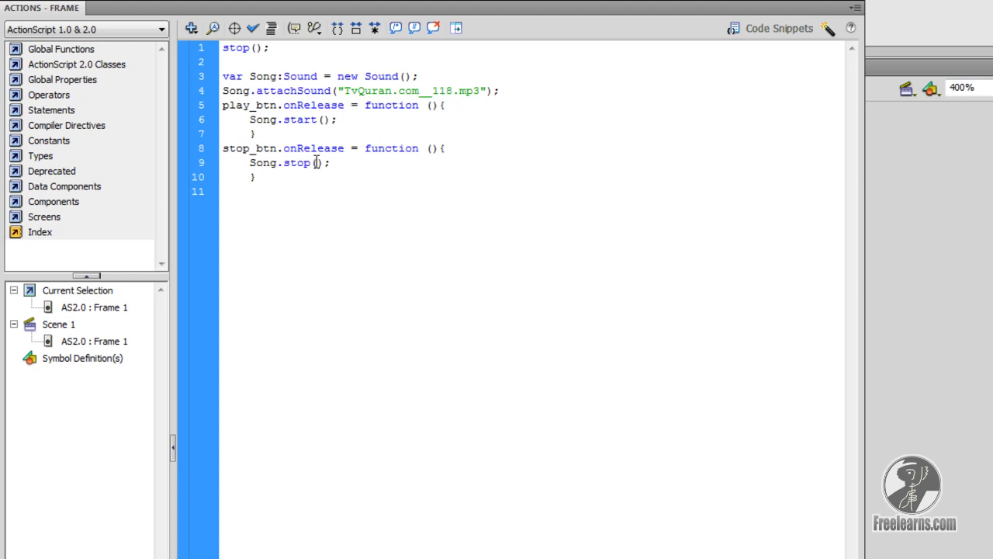
Step: Test the movie to preview the Play and Stop buttons, and return to the stage with the preview and script editor closed
key(ctrl+Return)
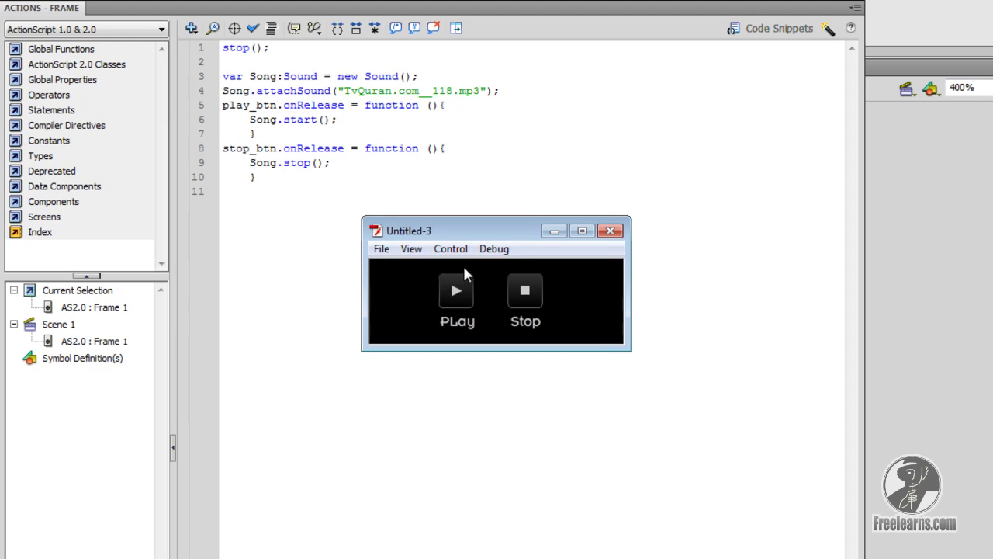
click(610, 230)
click(729, 98)
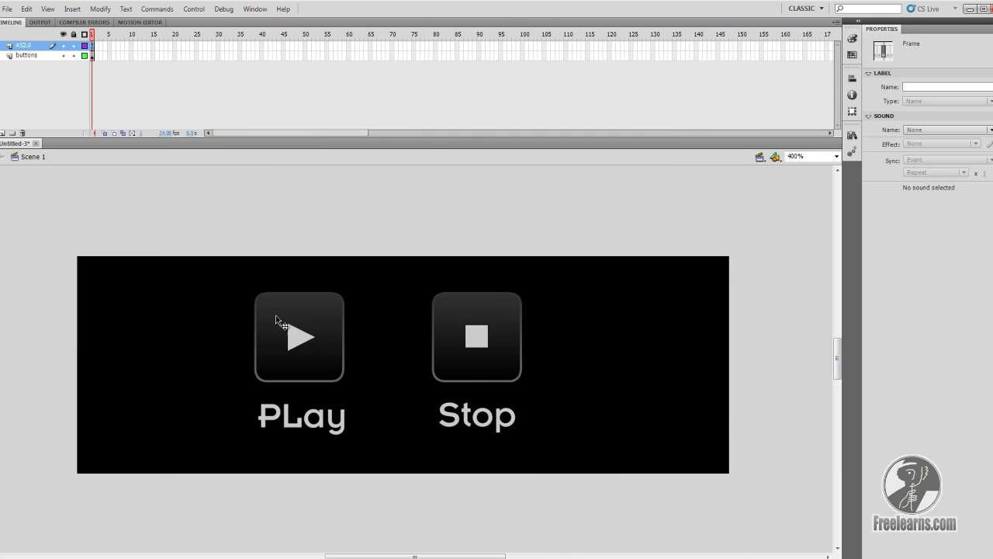
Step: Select both buttons with their Play and Stop labels and nudge them up together to Y 7
drag(161, 205, 624, 483)
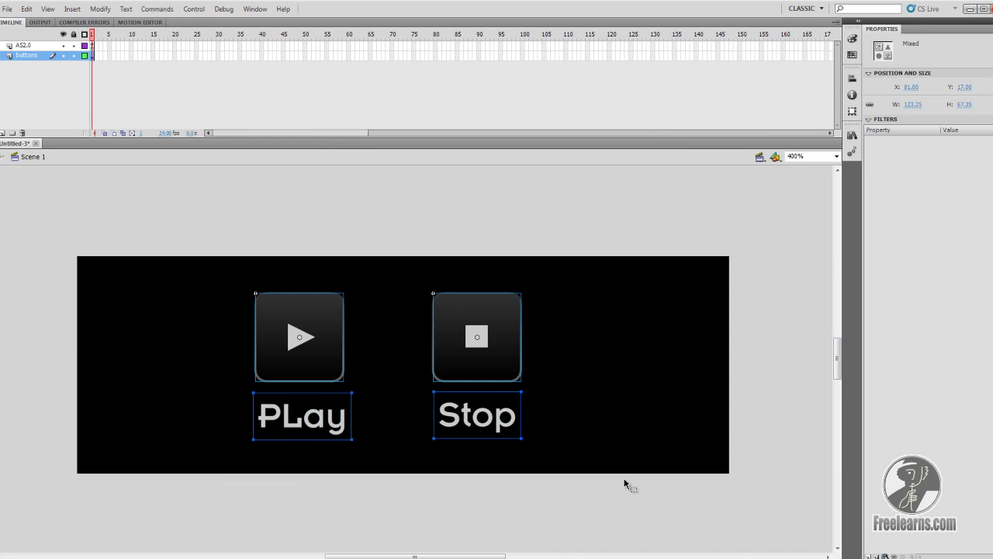
key(Up)
key(Up)
key(Up)
key(Up)
key(Up)
key(Up)
key(Up)
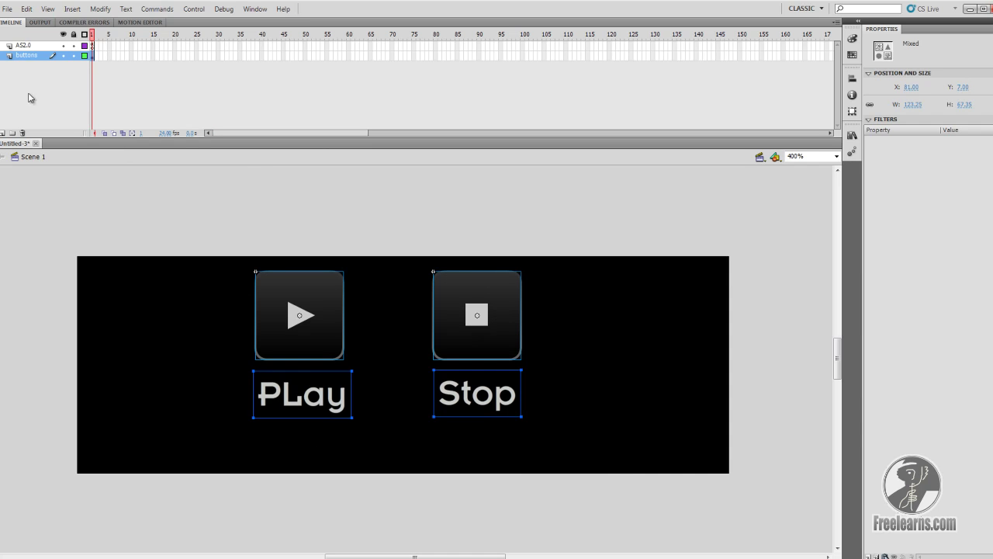
Step: Add a new layer beneath the buttons layer and name it bg
click(4, 132)
drag(30, 55, 32, 75)
double_click(29, 66)
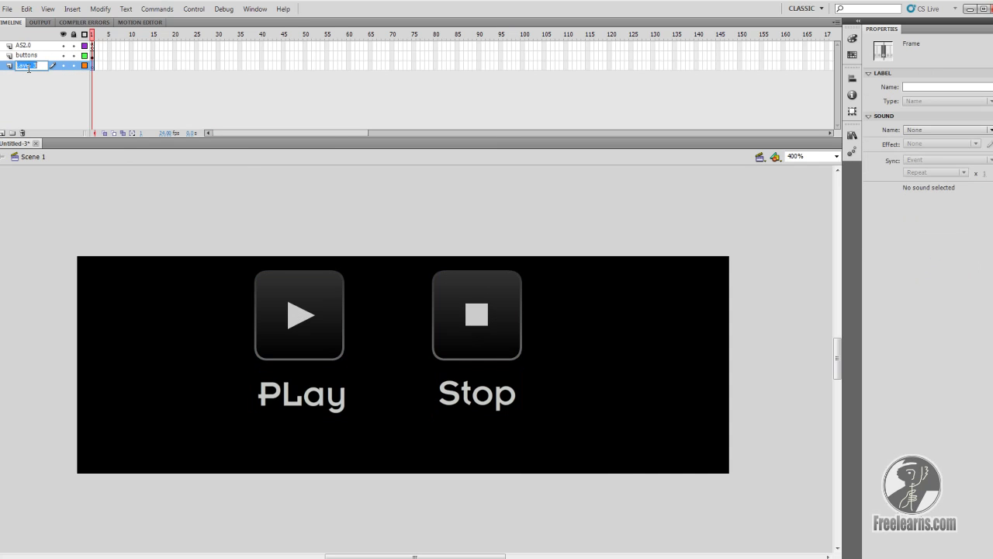
text(bg)
key(Return)
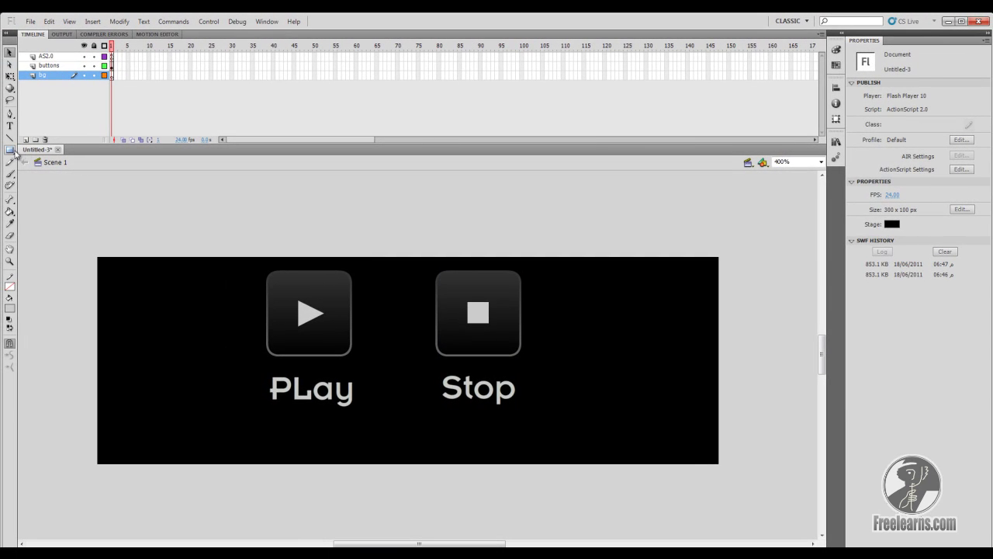
Step: Draw a rectangle about 301 x 21 px with a white-to-black radial gradient fill along the stage's bottom edge
click(10, 150)
click(10, 298)
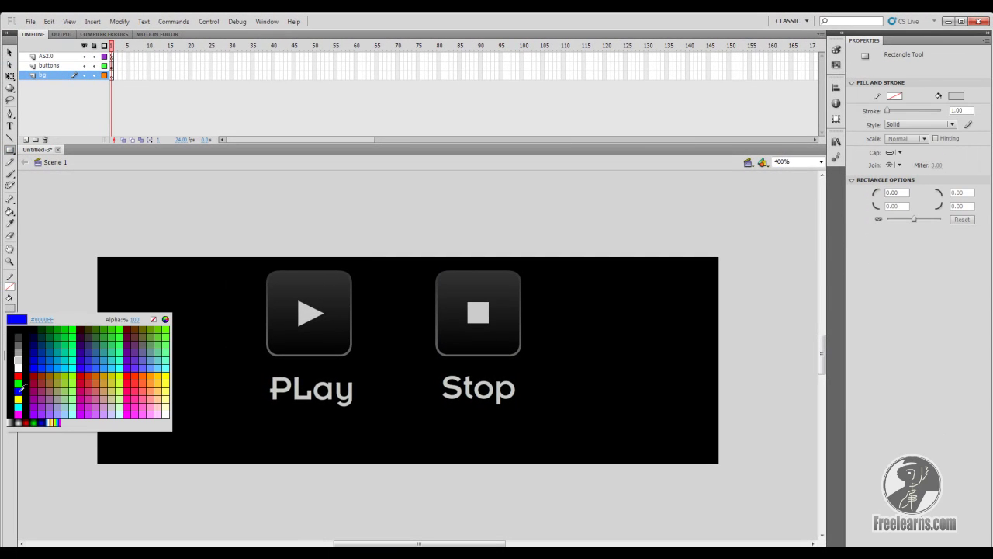
click(17, 422)
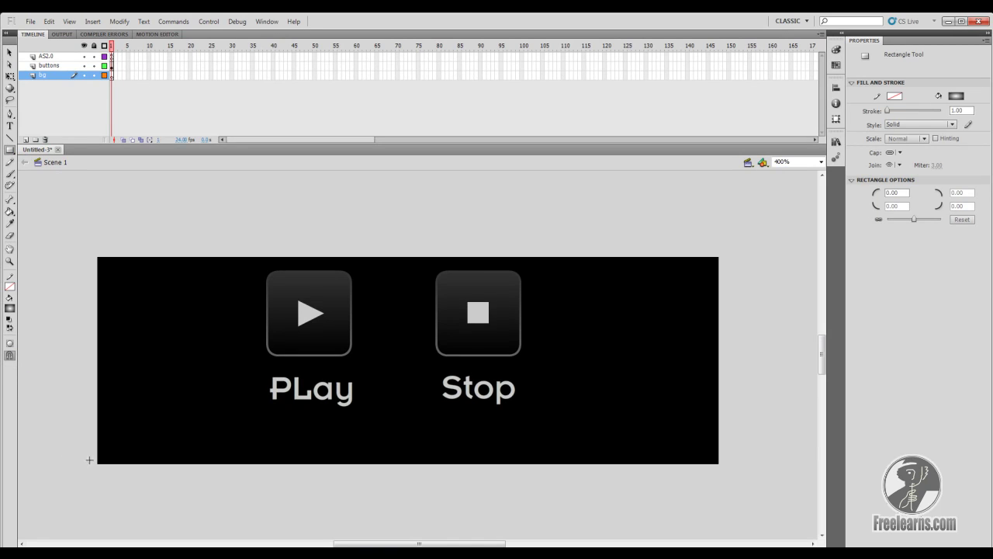
drag(97, 464, 719, 419)
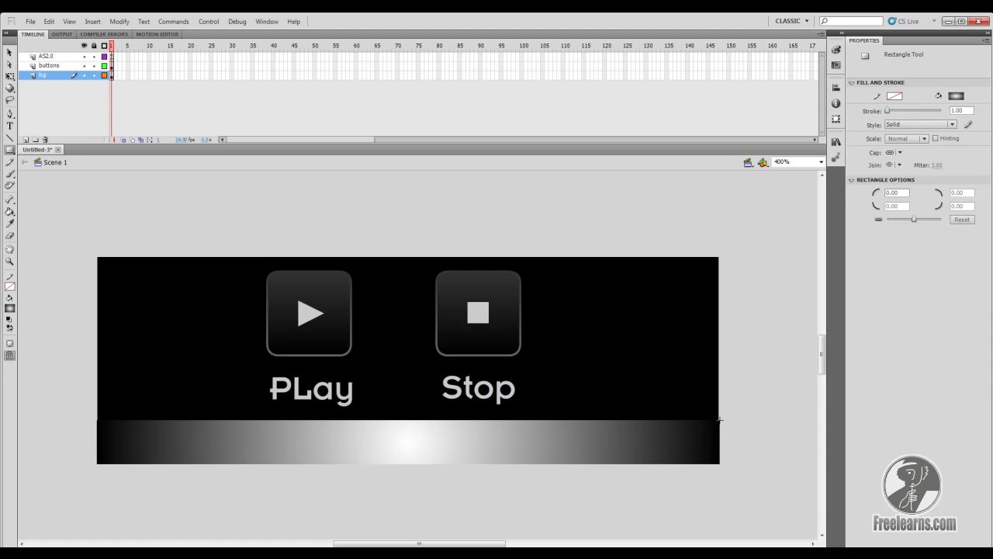
Step: Change the white stop of the bottom bar's radial gradient to dark grey #1A1A1A
key(v)
click(699, 433)
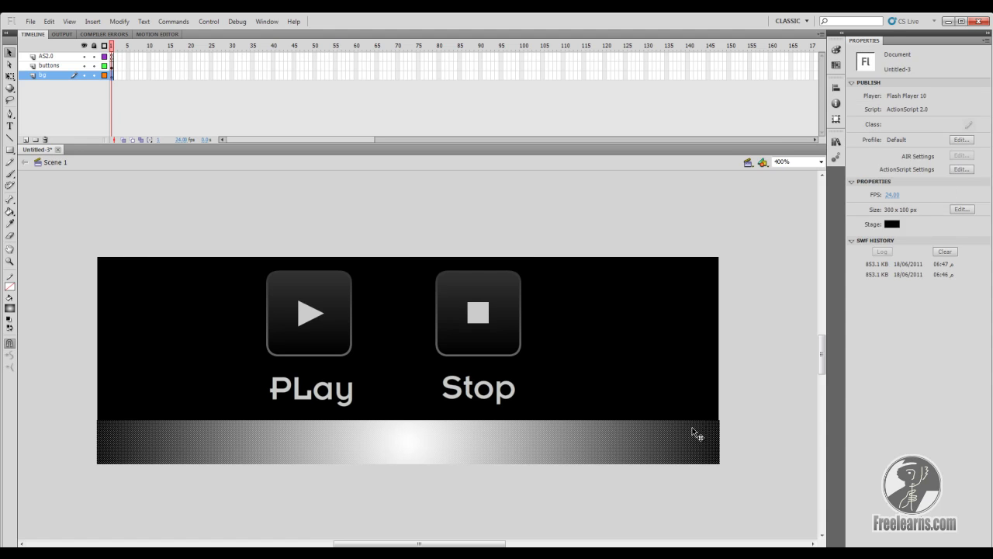
click(836, 50)
double_click(722, 177)
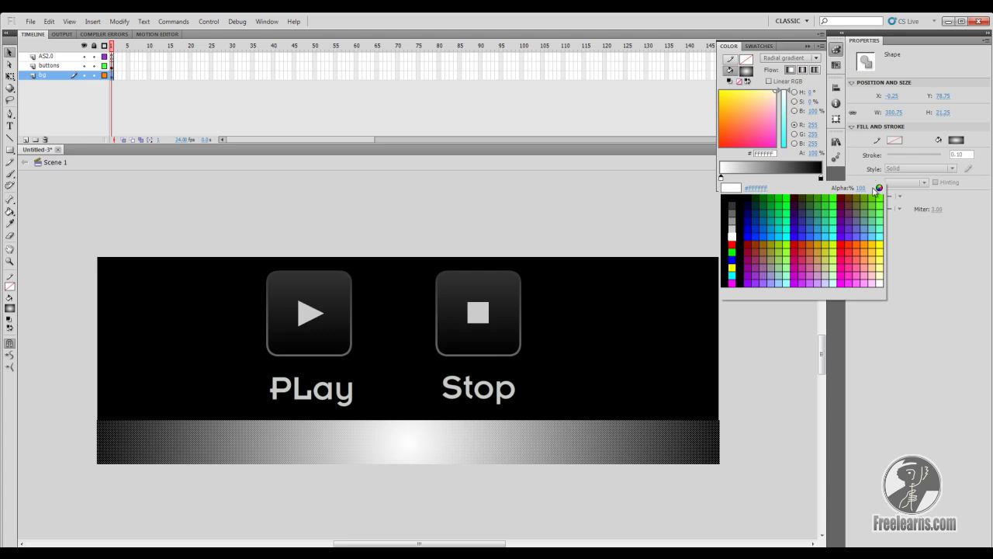
click(879, 187)
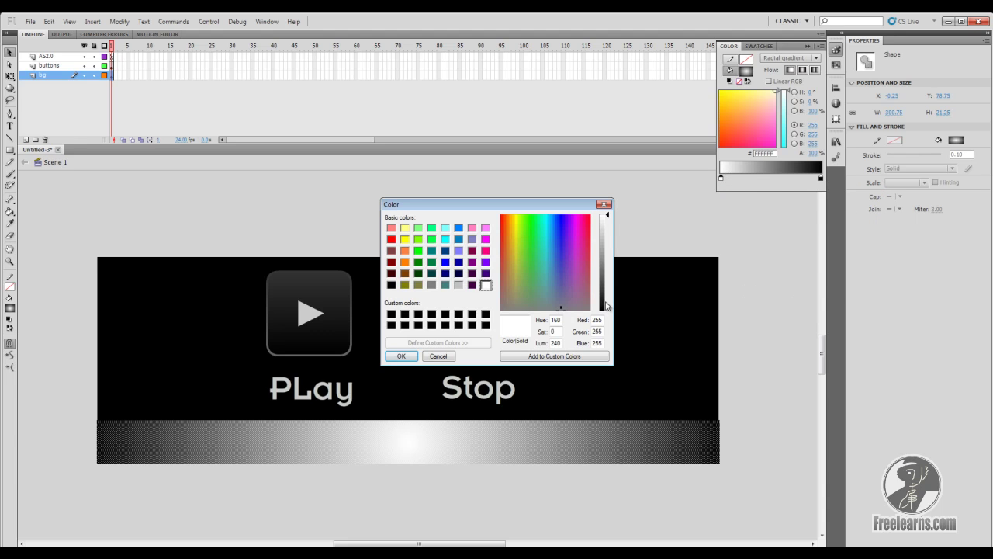
click(605, 302)
click(400, 356)
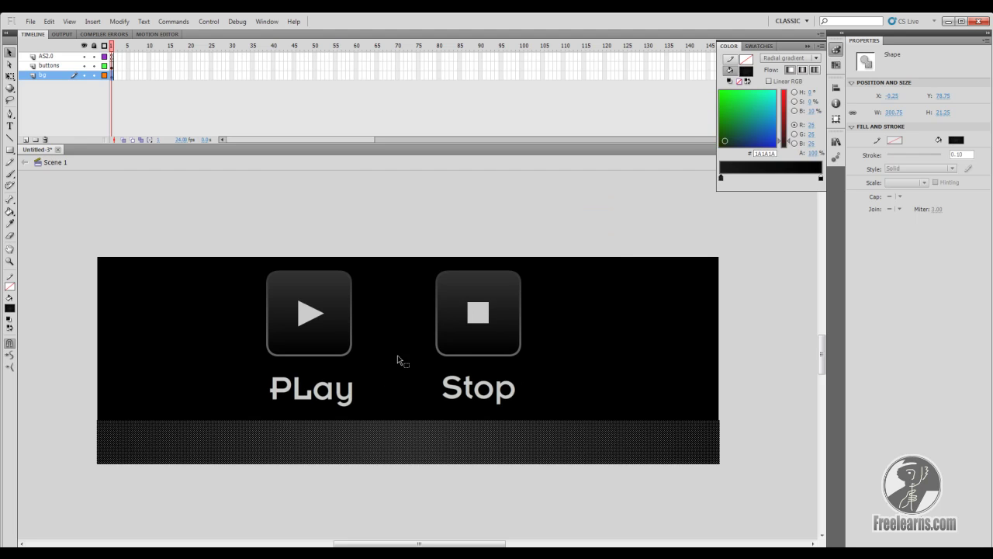
click(403, 467)
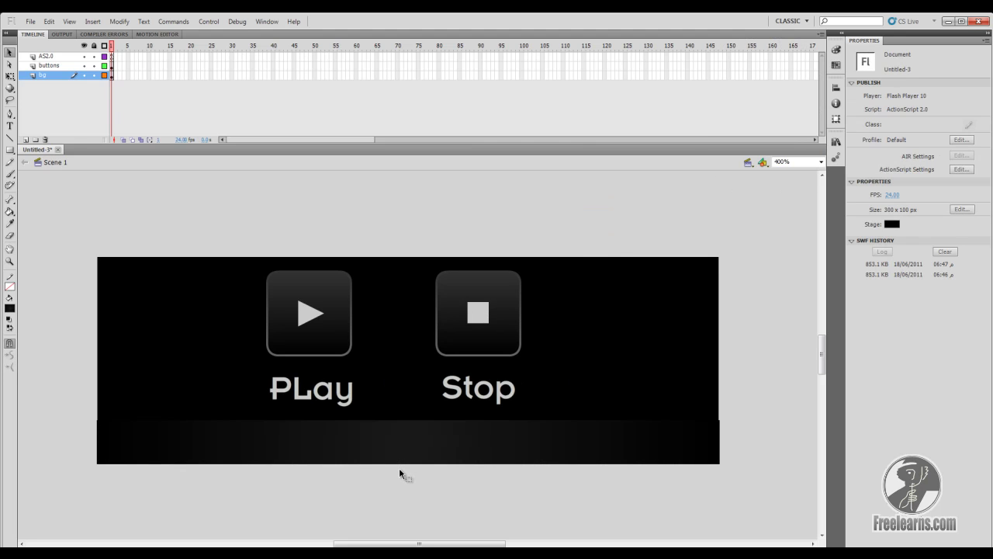
Step: Set the gradient bar's width to 300 px and align it to the stage's horizontal centre and bottom edge
click(565, 427)
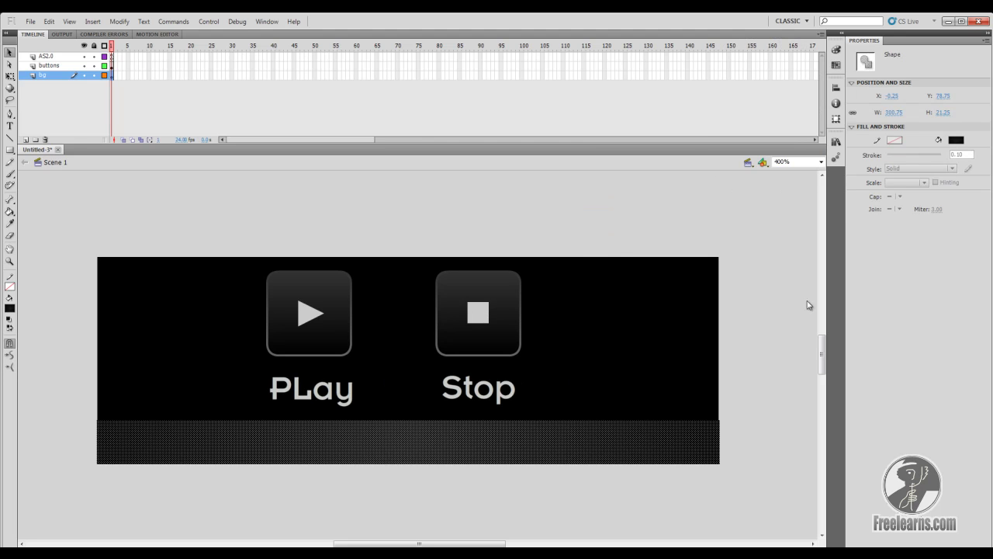
click(897, 112)
text(300)
key(Return)
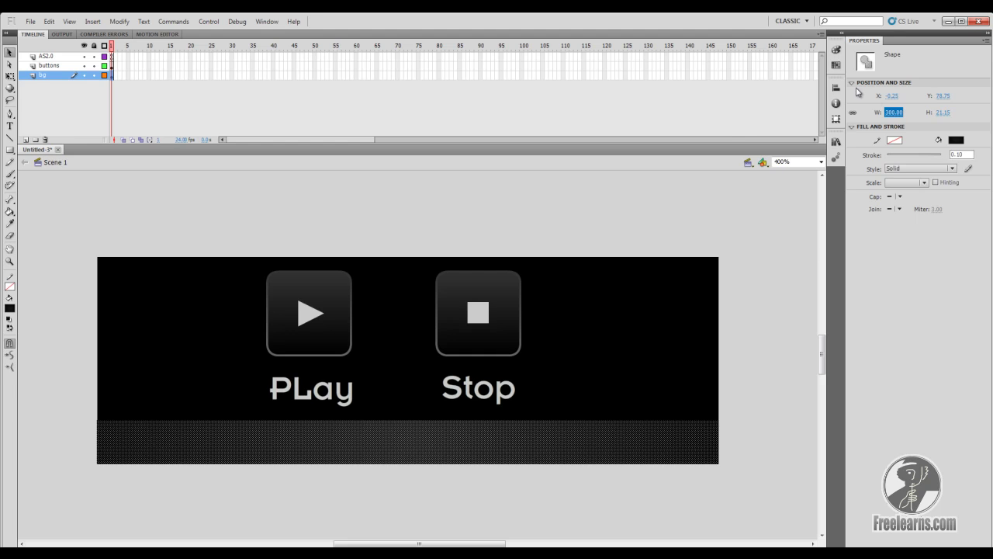
click(836, 88)
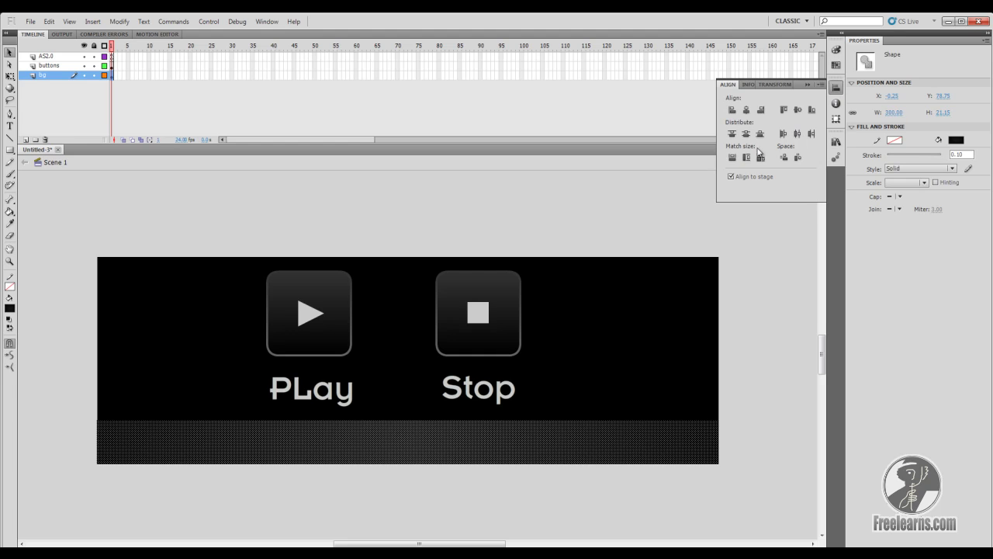
click(746, 110)
click(778, 272)
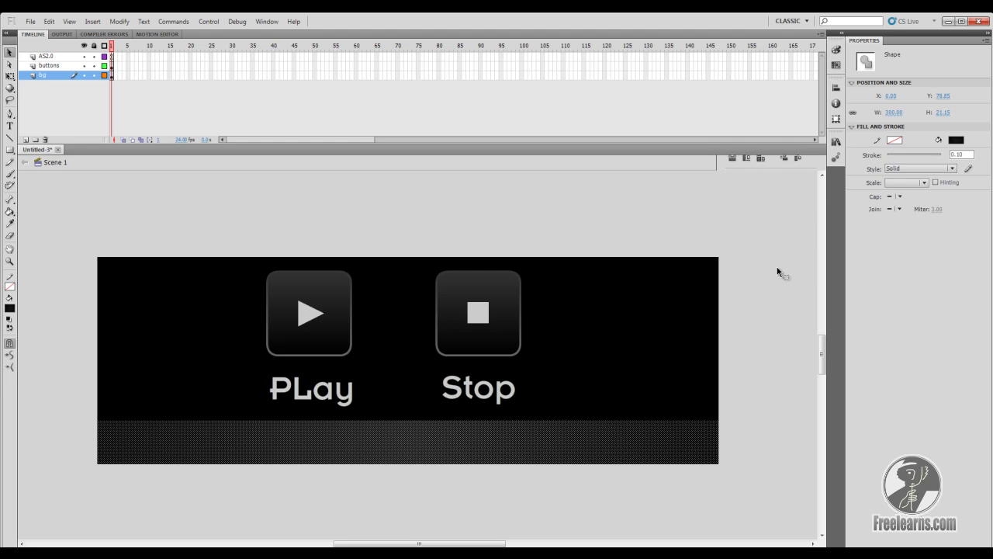
click(9, 125)
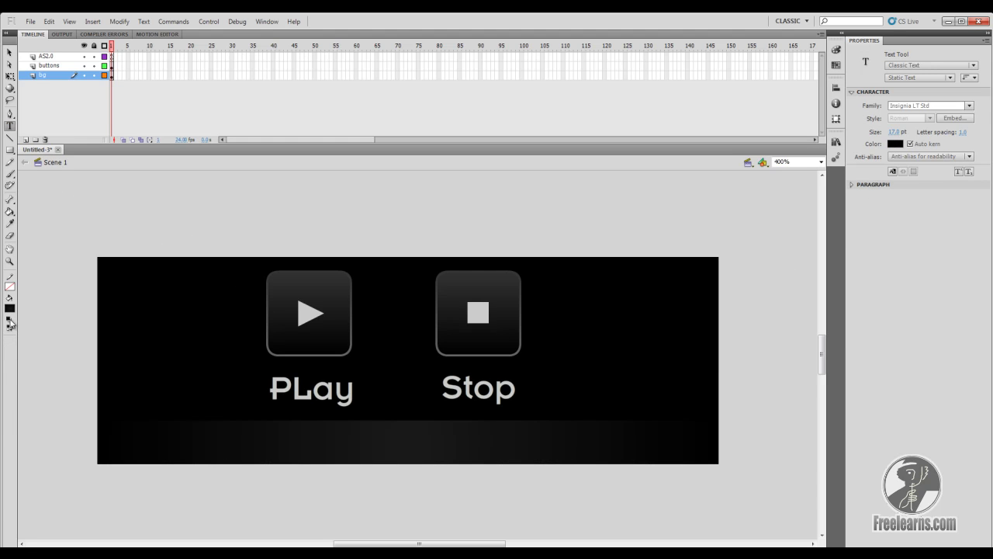
click(10, 308)
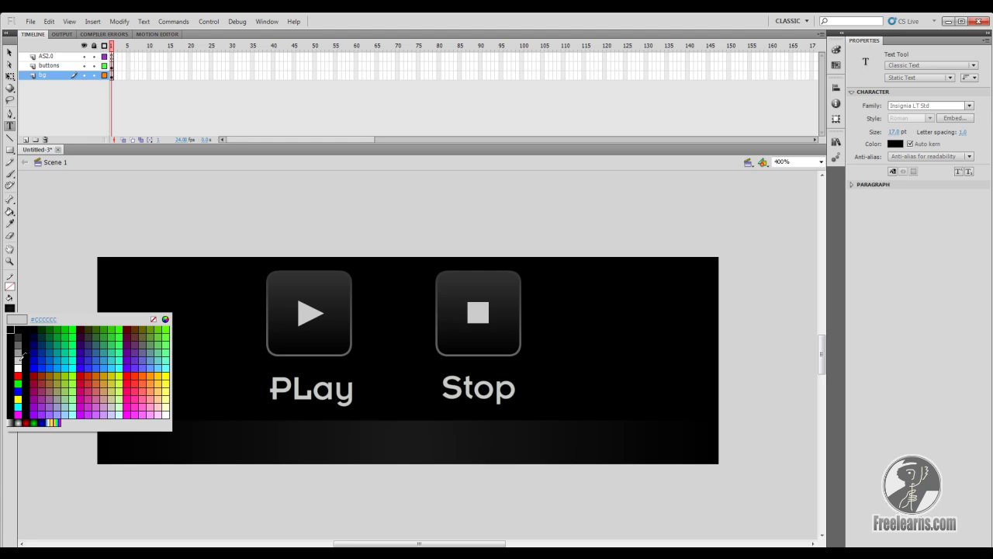
click(22, 354)
click(361, 447)
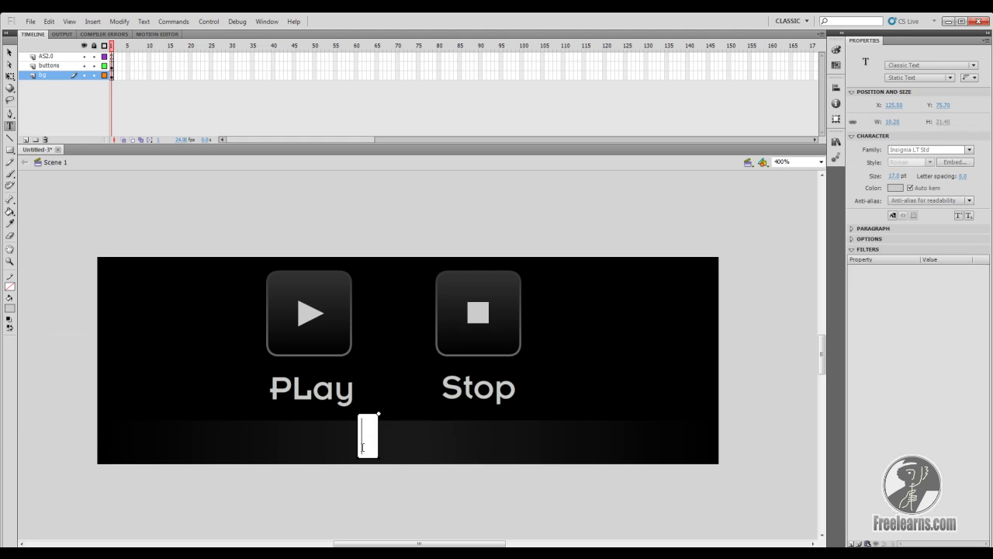
text(www.)
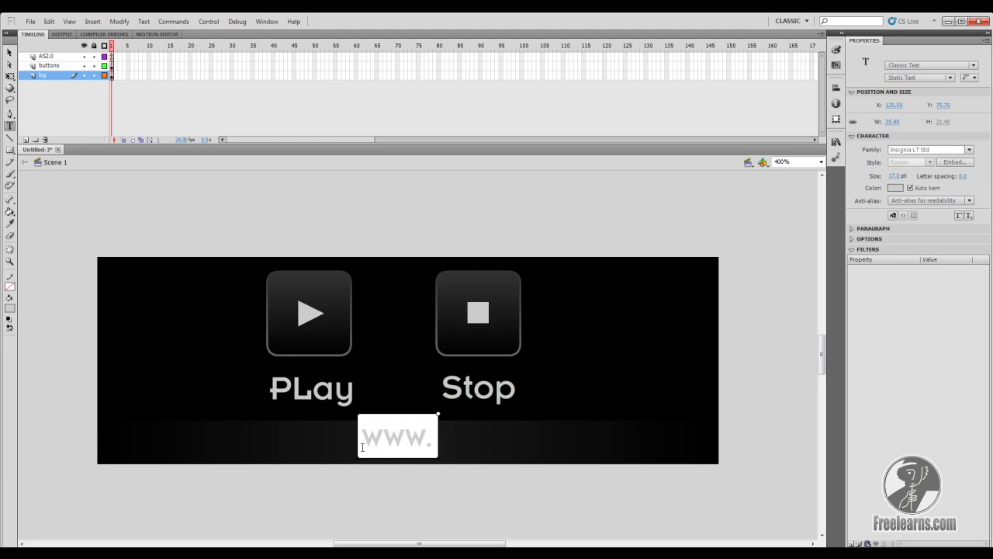
text(freelear)
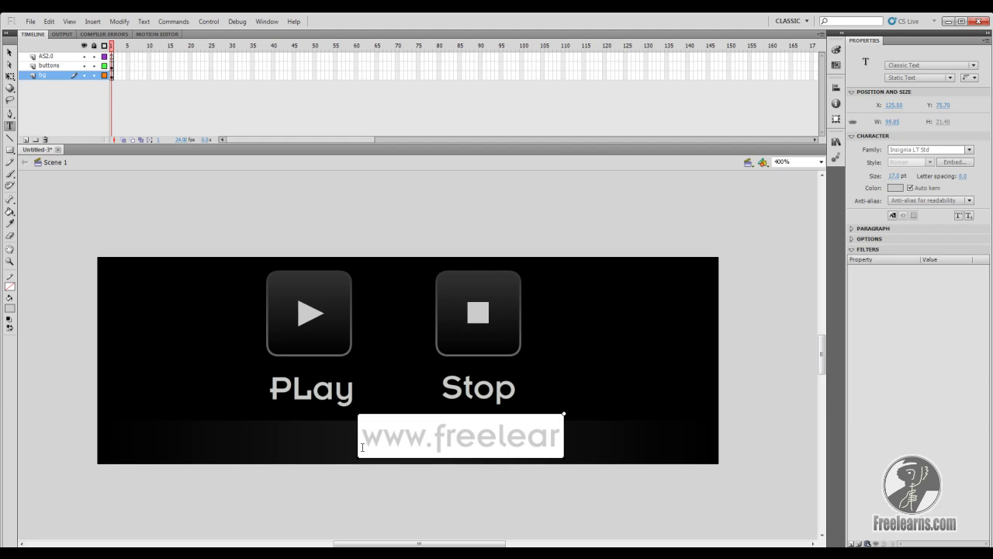
text(ns.com)
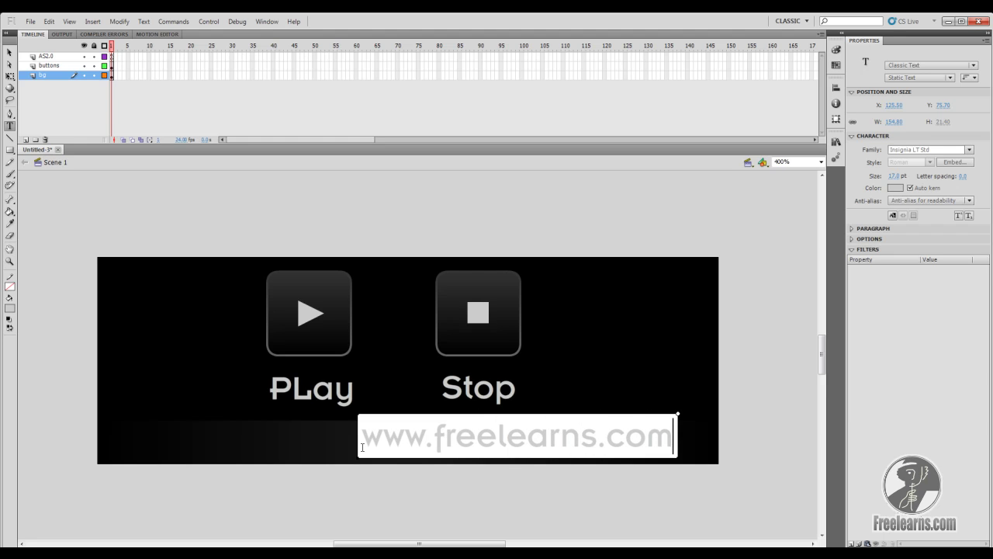
key(Escape)
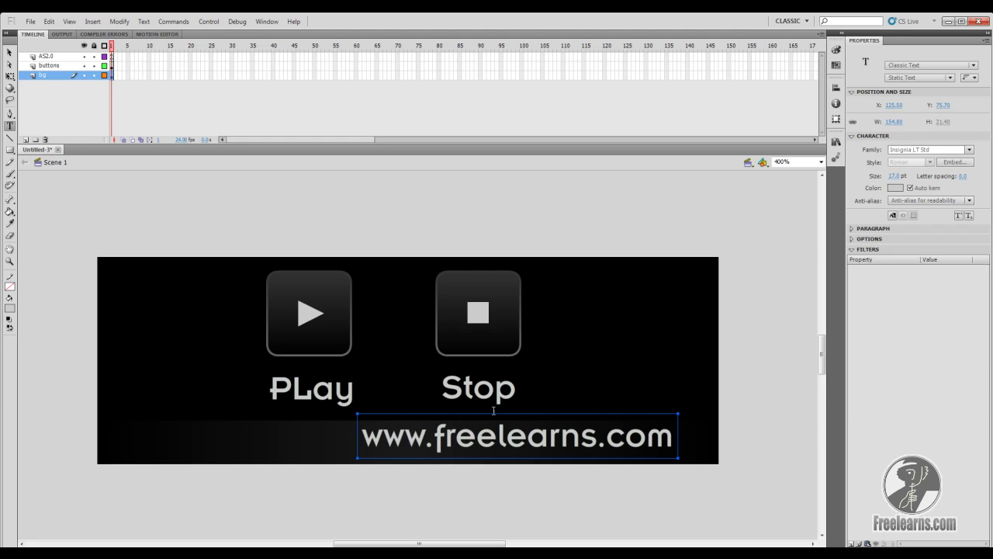
key(v)
click(836, 87)
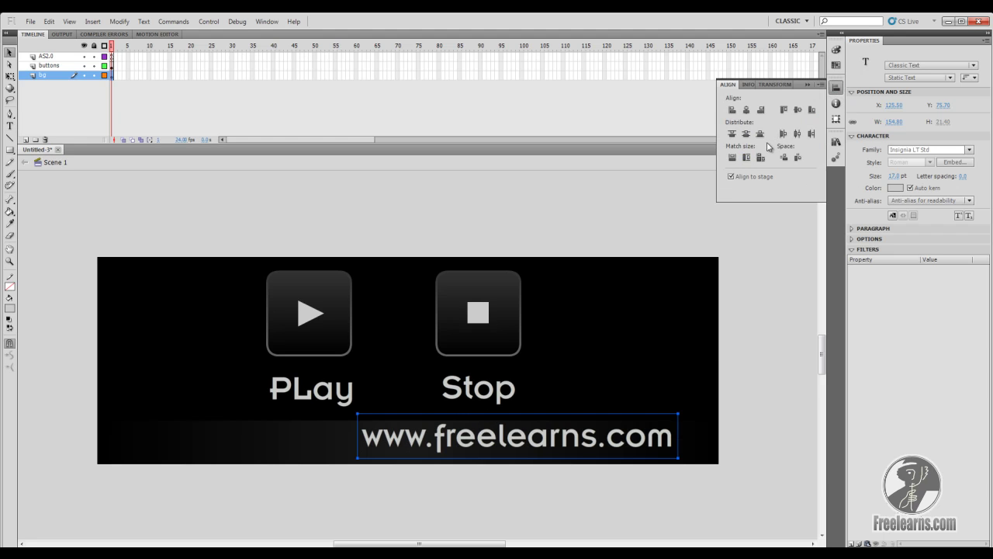